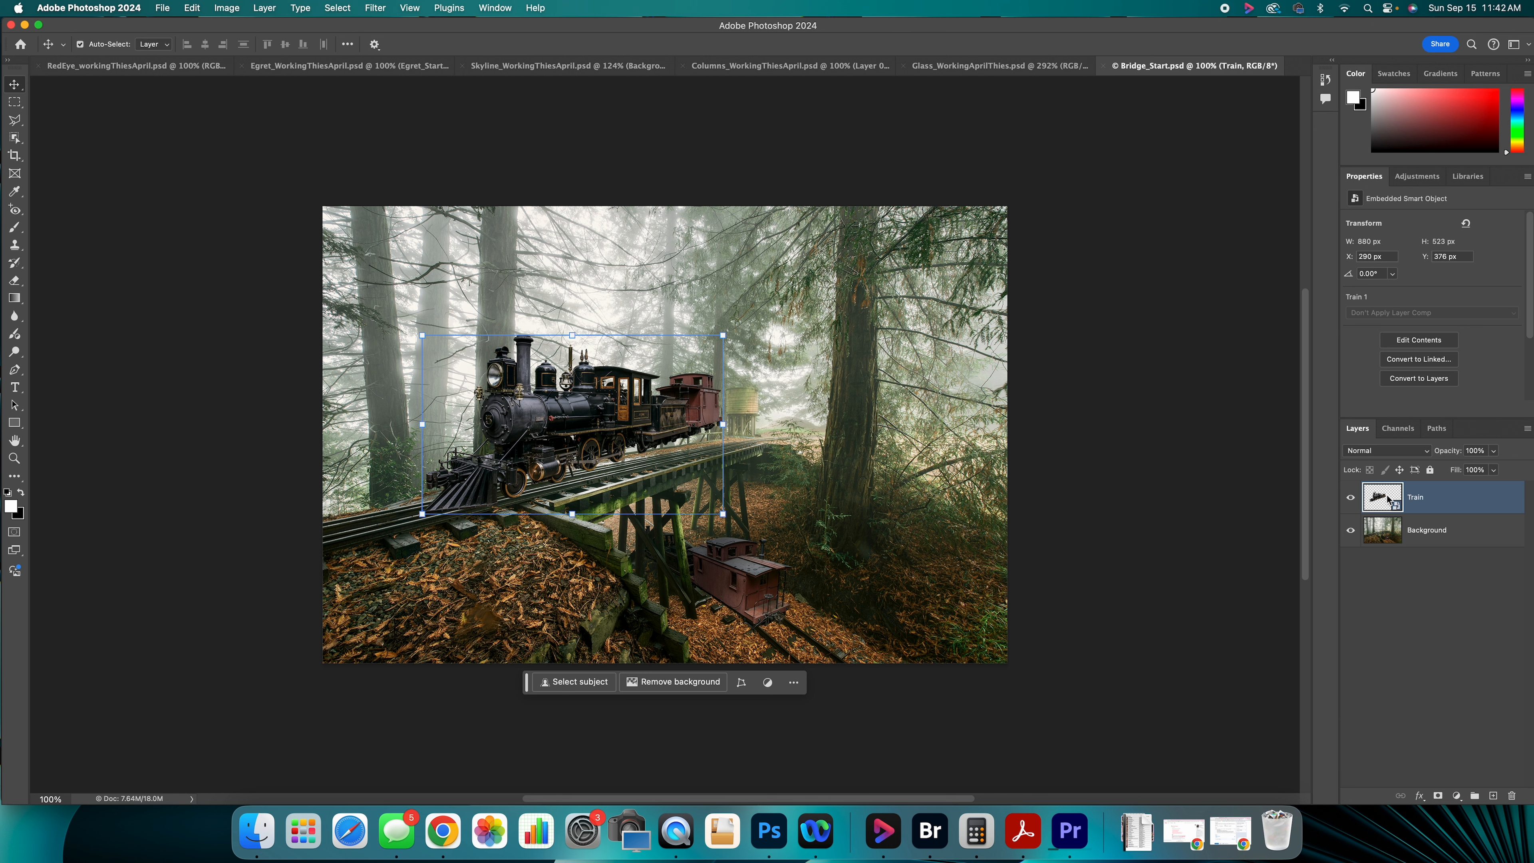
- Toggle the Train layer's visibility to compare the bridge scene with and without the train
left_click(1352, 498)
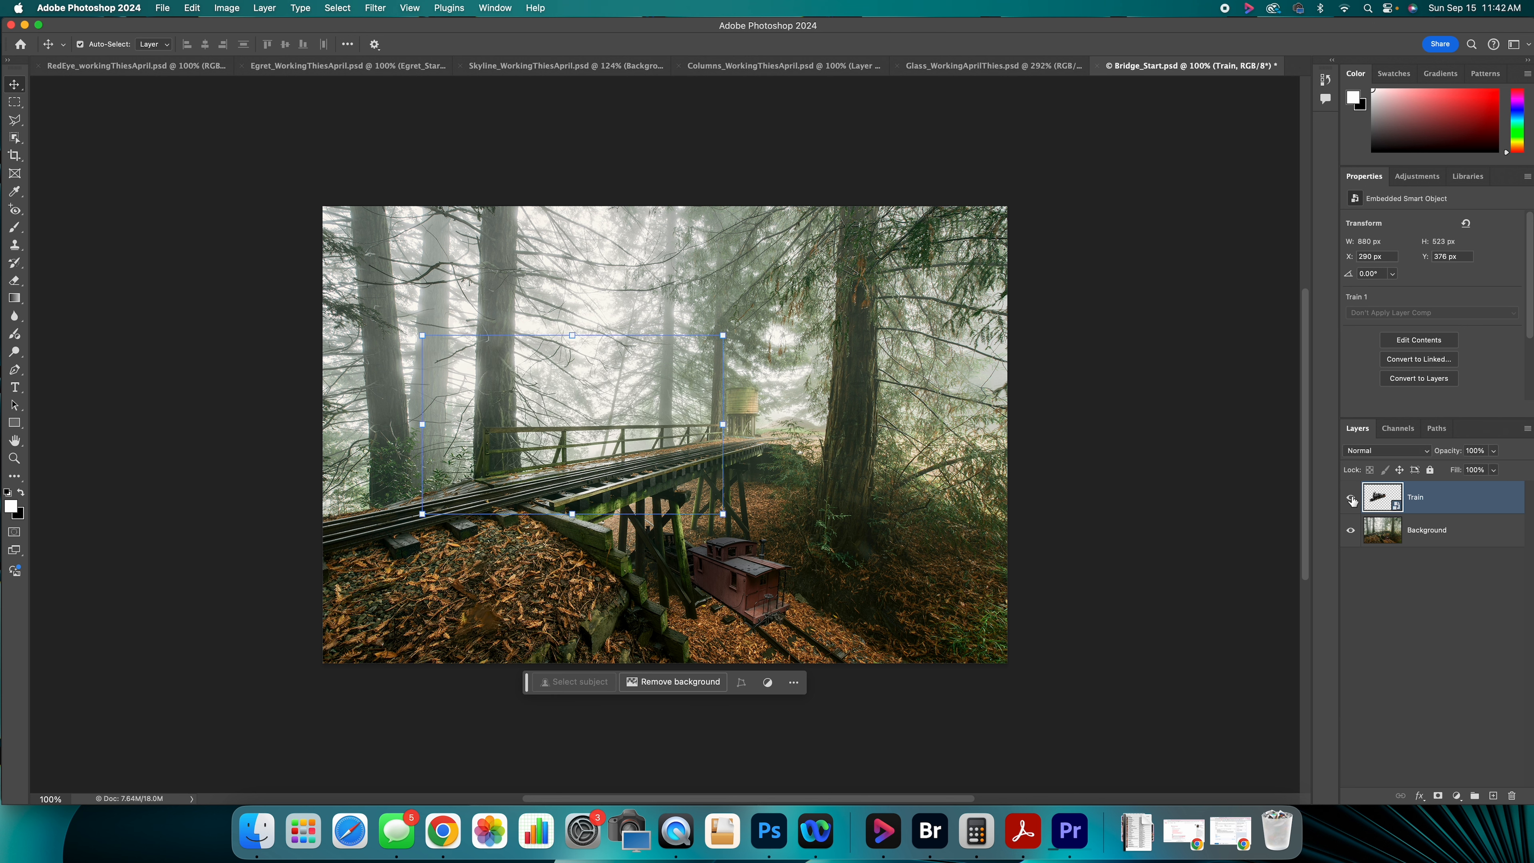
left_click(1351, 498)
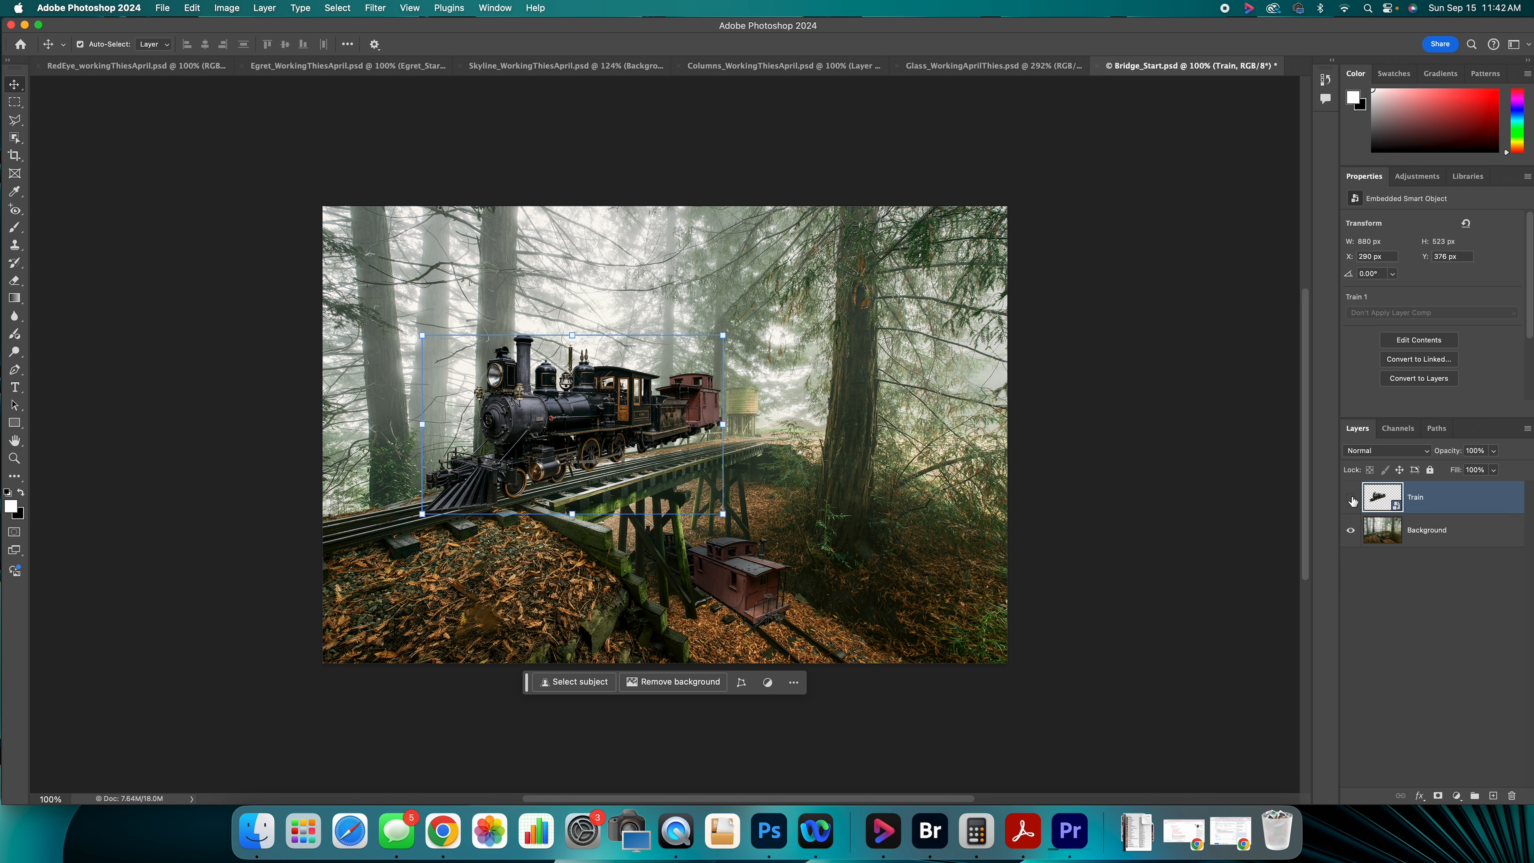
left_click(1352, 498)
left_click(1351, 498)
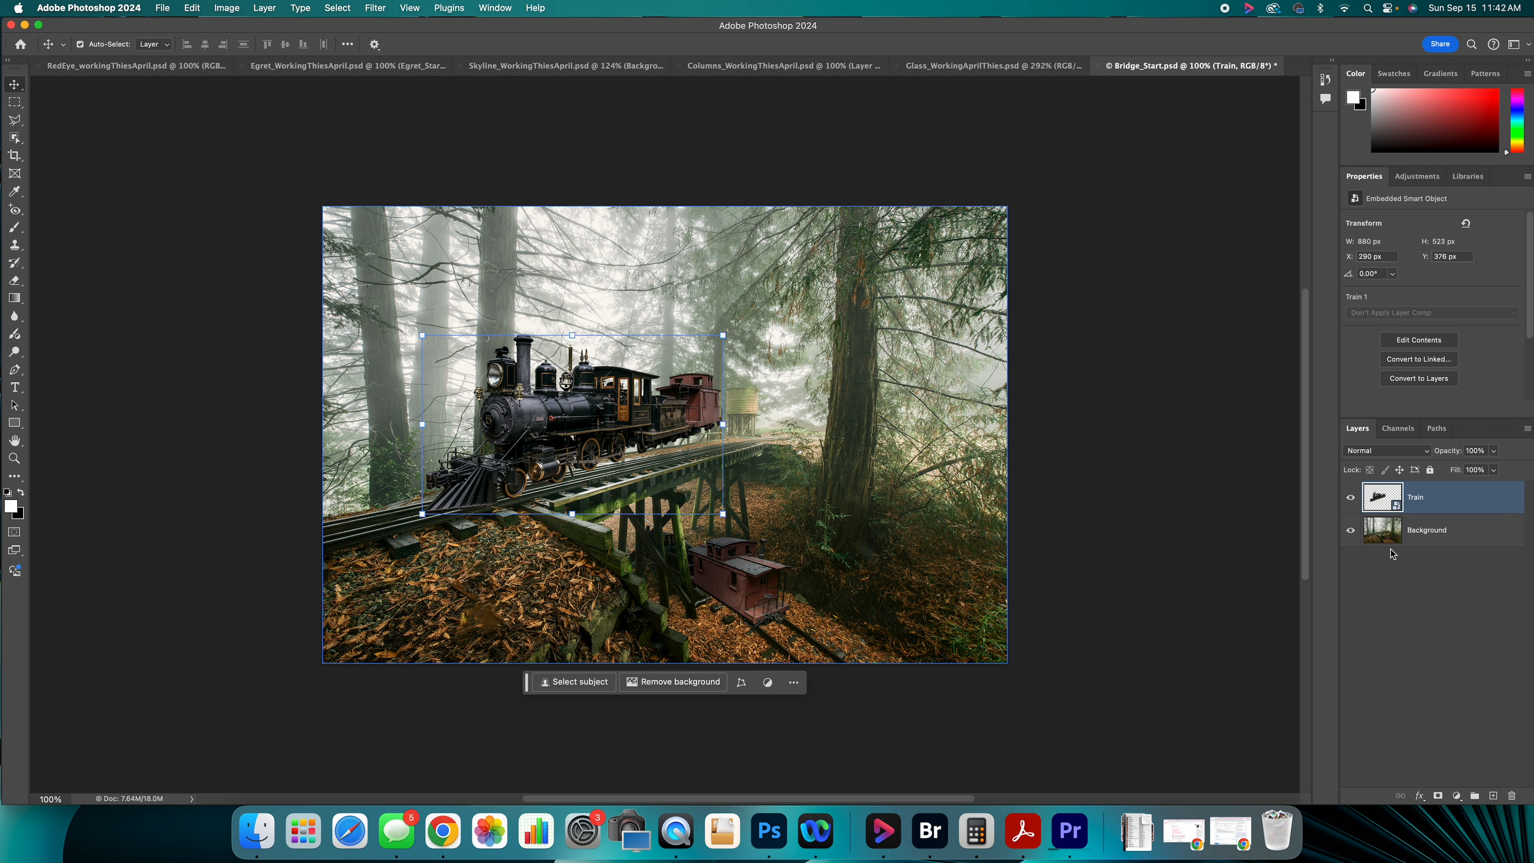
- Save the document in Photoshop format in the Lesson05 folder, replacing "Start" in its file name with "Working" and the author's name
left_click(198, 8)
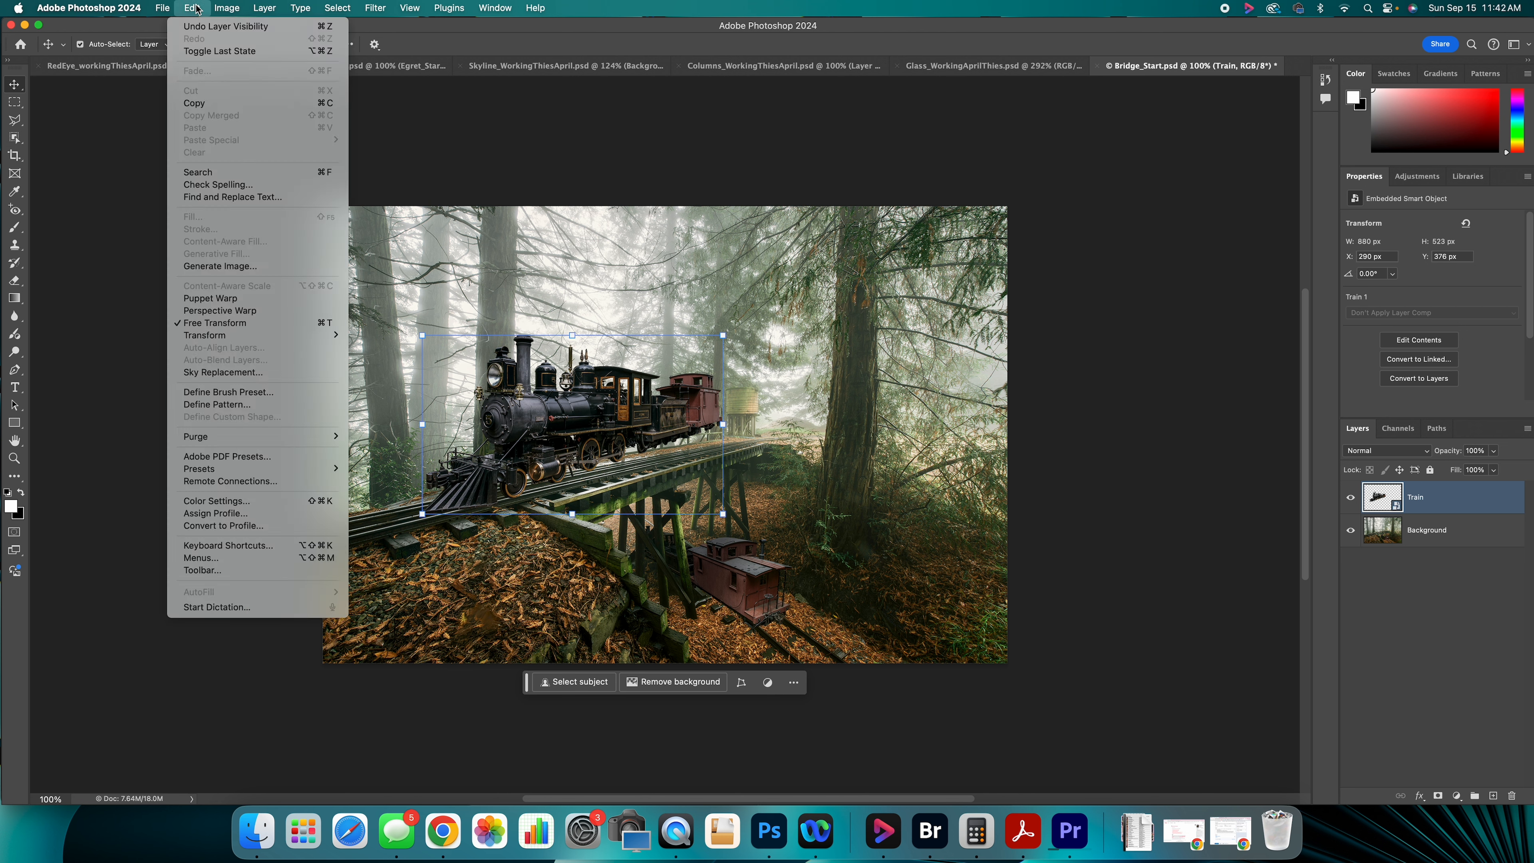
left_click(197, 8)
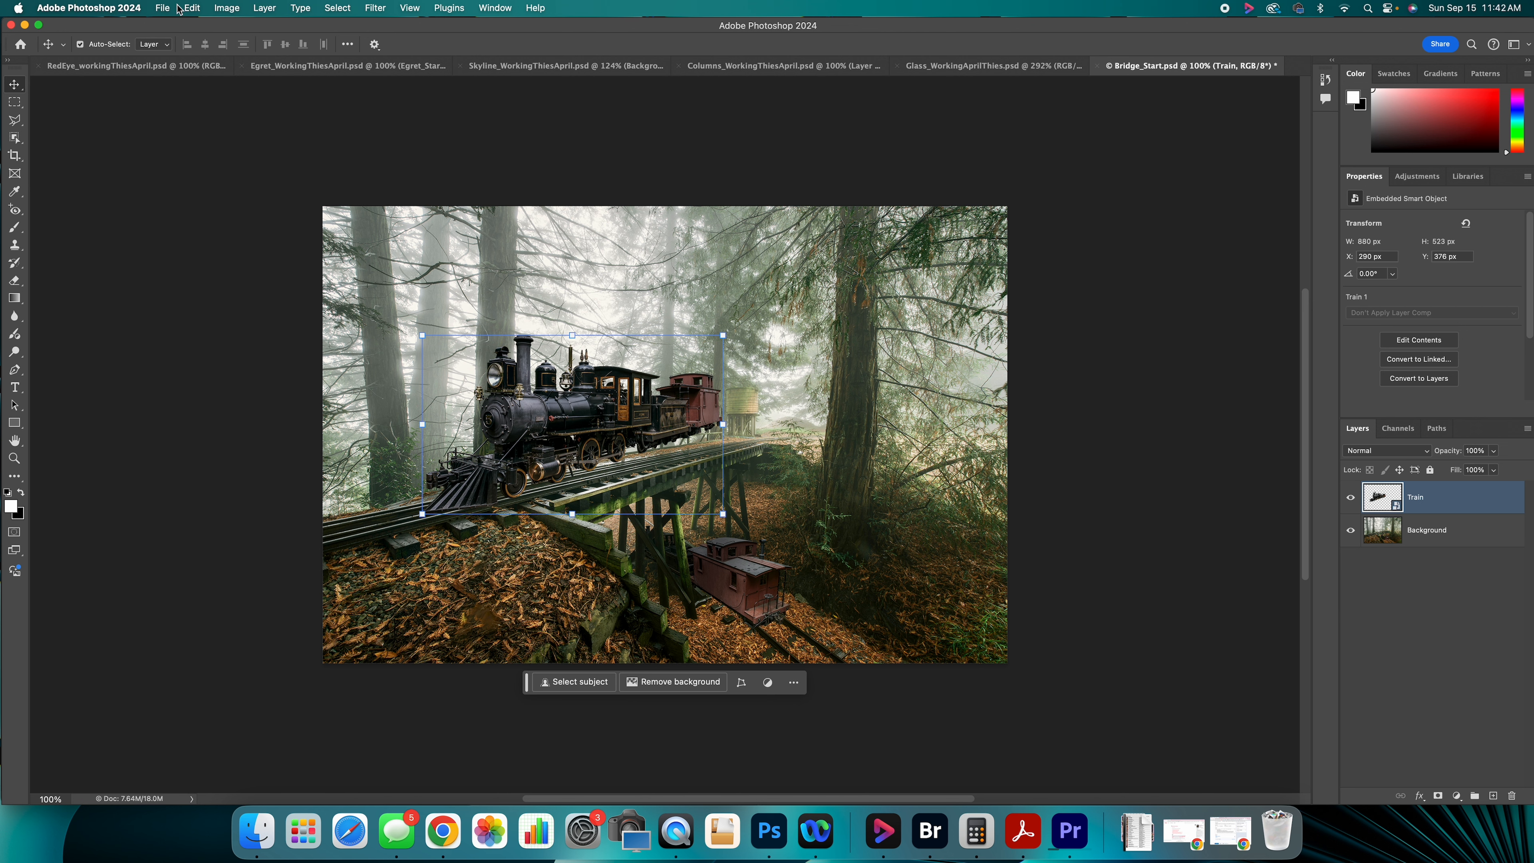
left_click(164, 9)
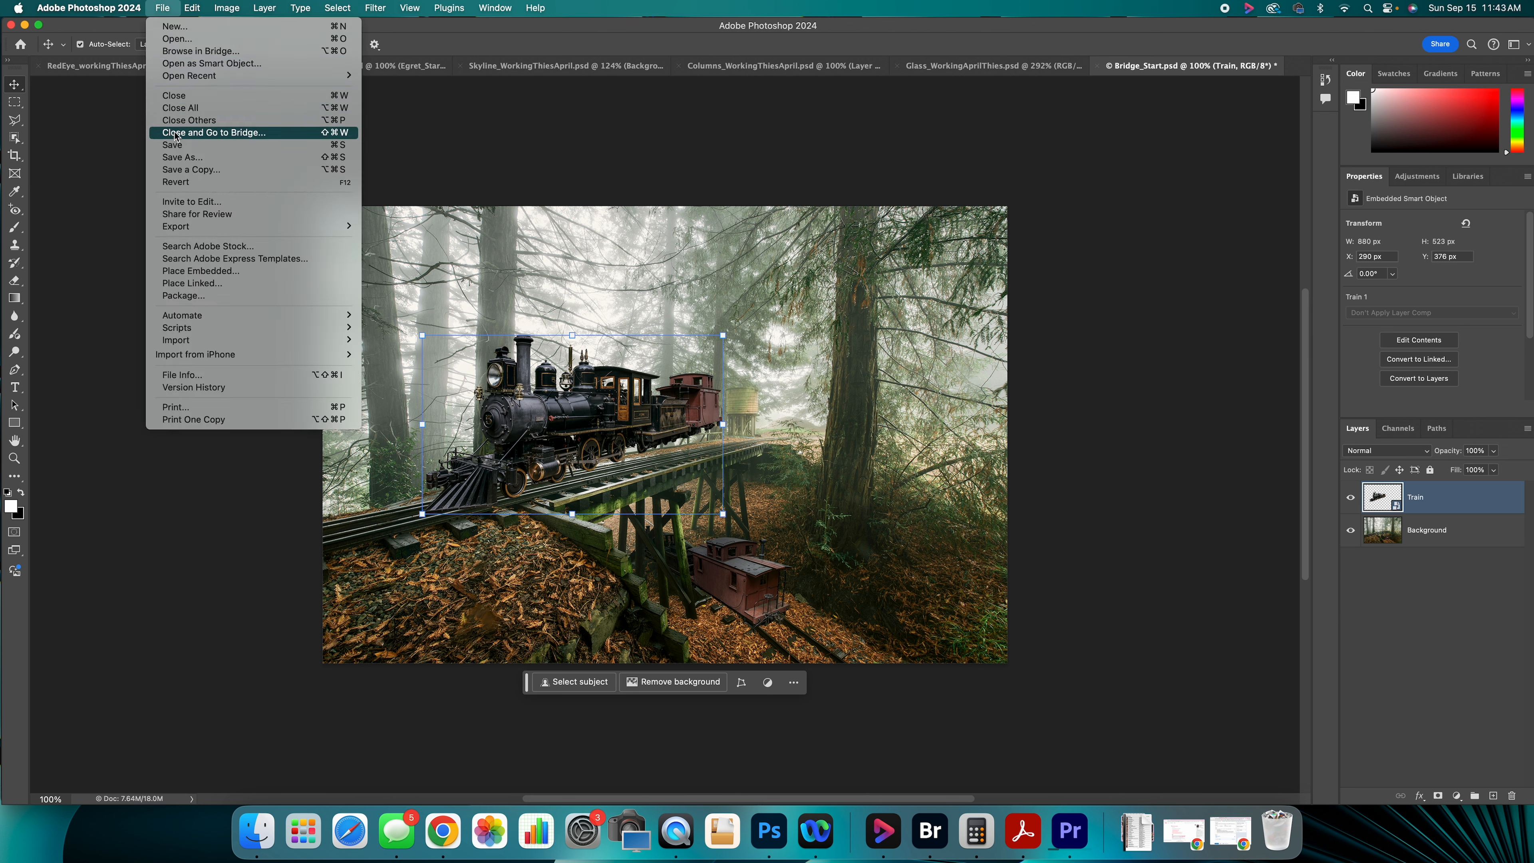
left_click(176, 161)
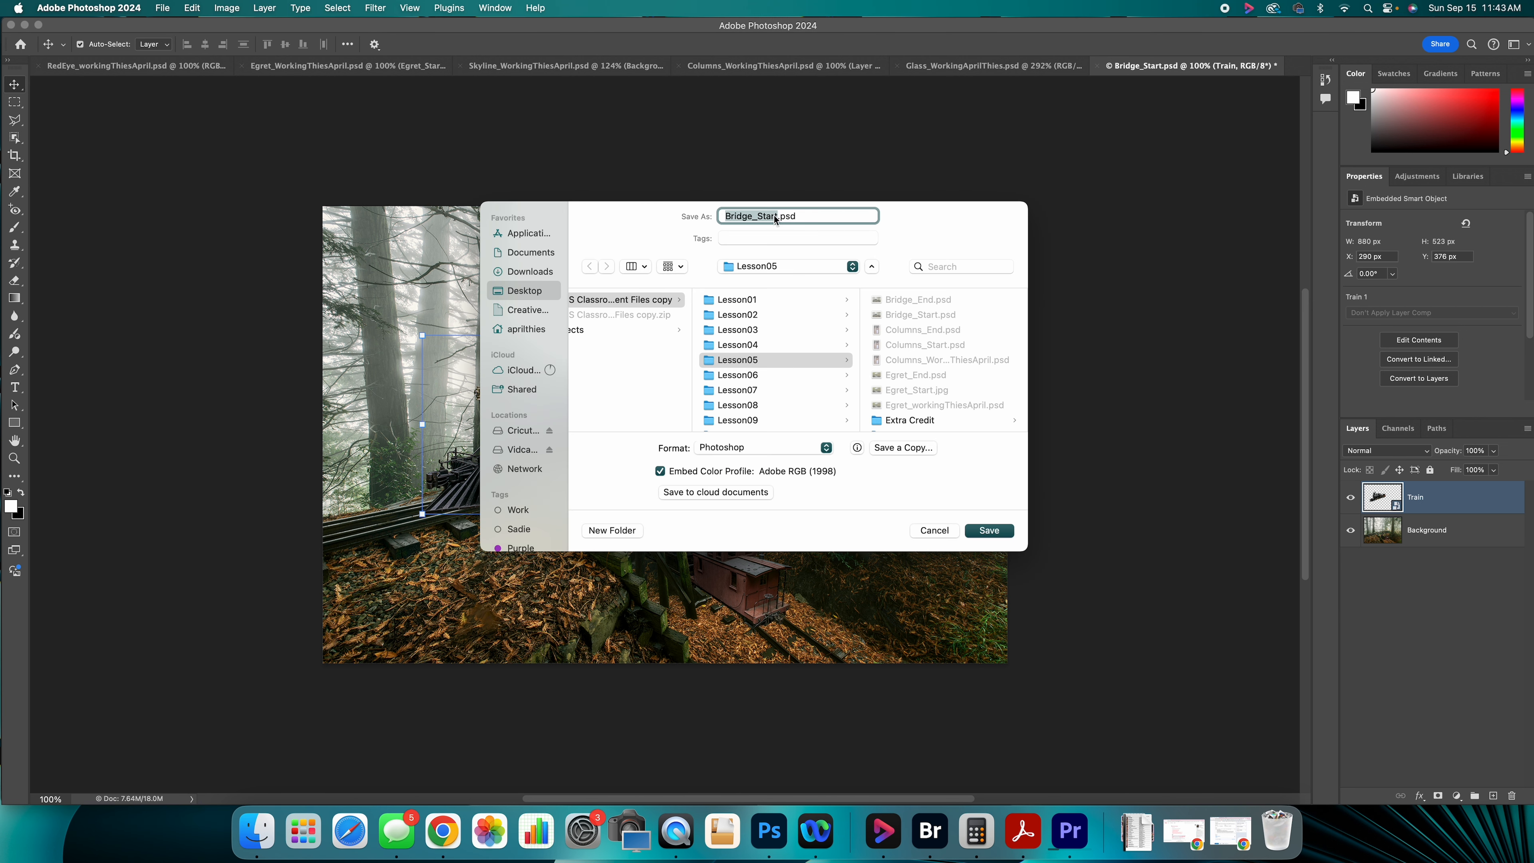
left_click_drag(775, 219, 758, 223)
type("WorkingThiesApril")
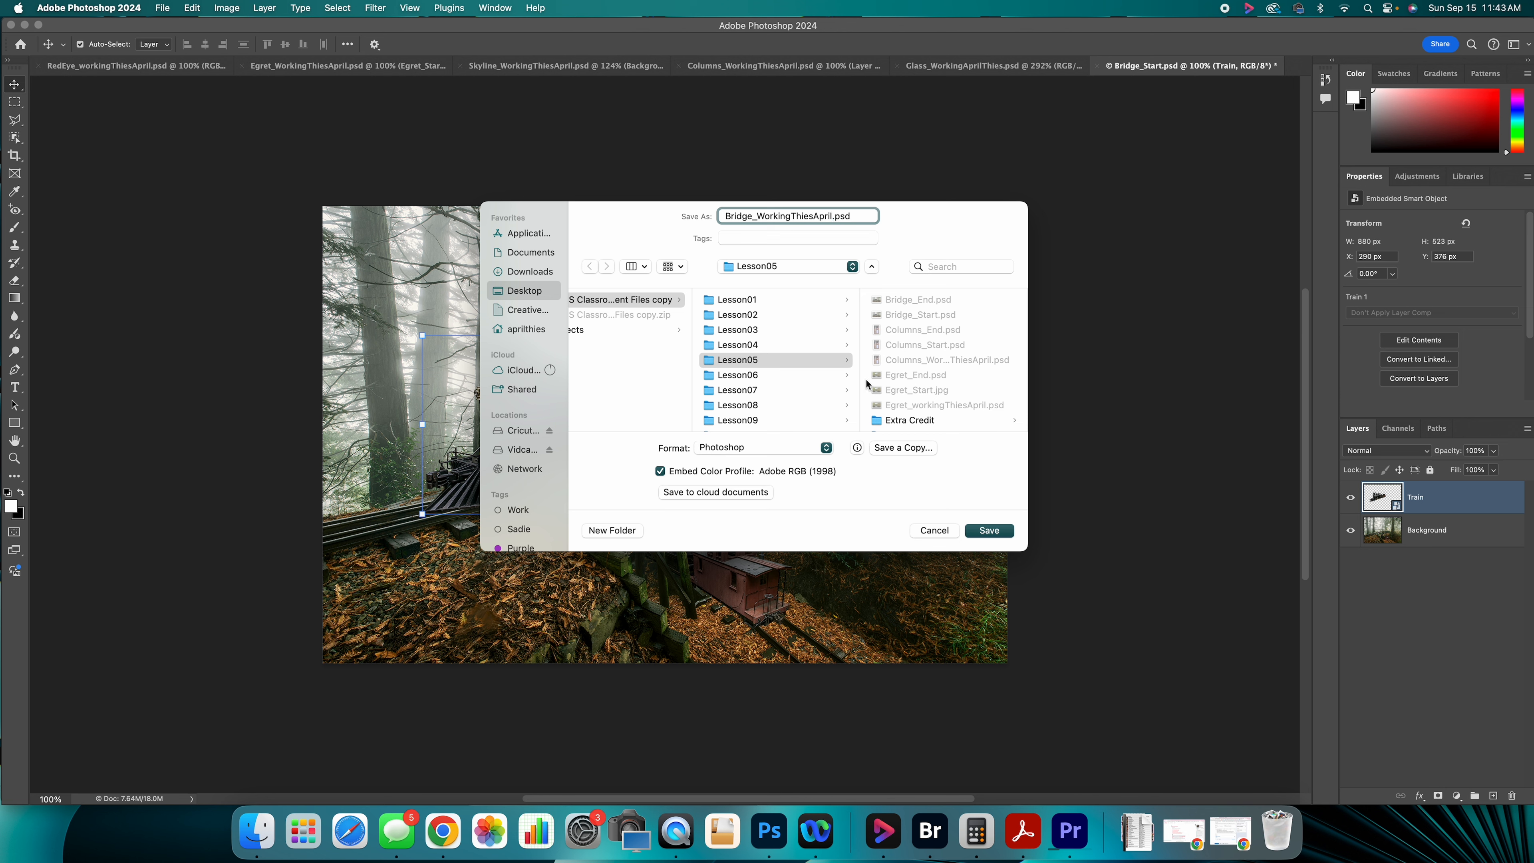
left_click(1010, 531)
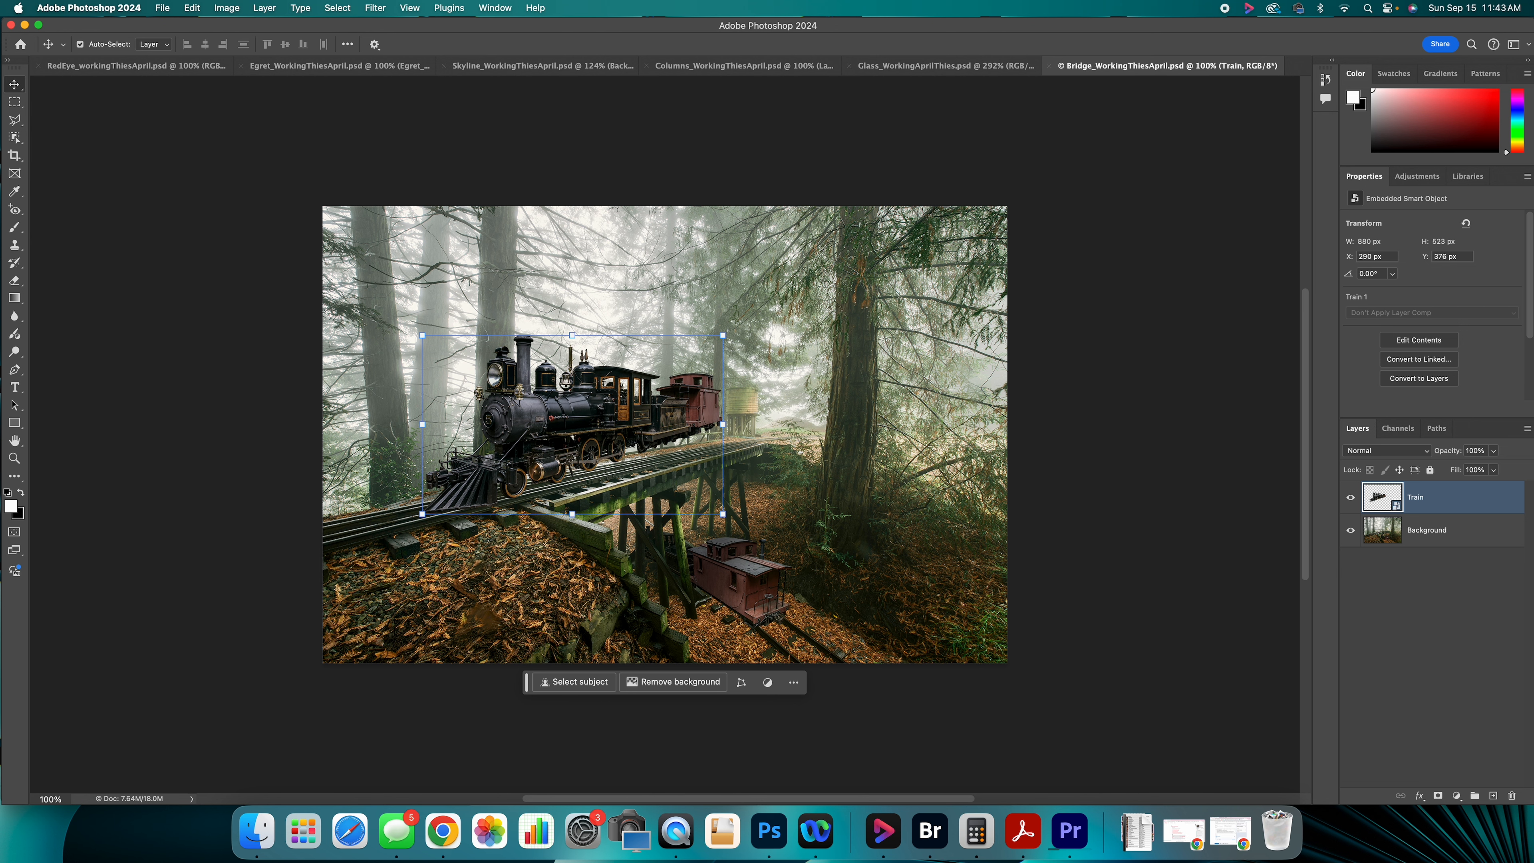
- Apply Perspective Warp to the Train layer with a quad over the train's side, its near edge at the engine's front corner
left_click(192, 9)
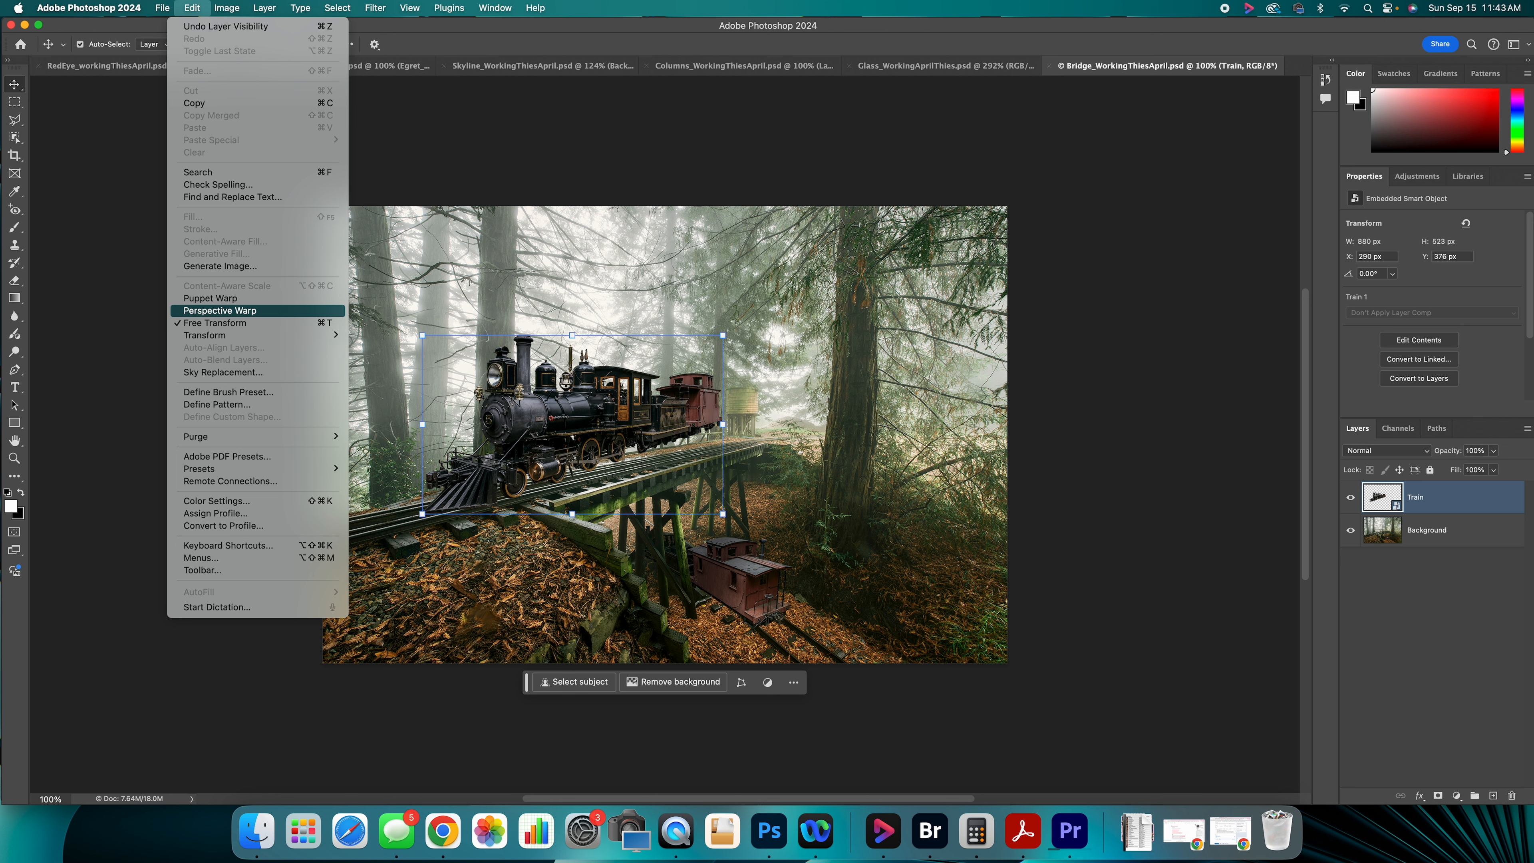
left_click(284, 310)
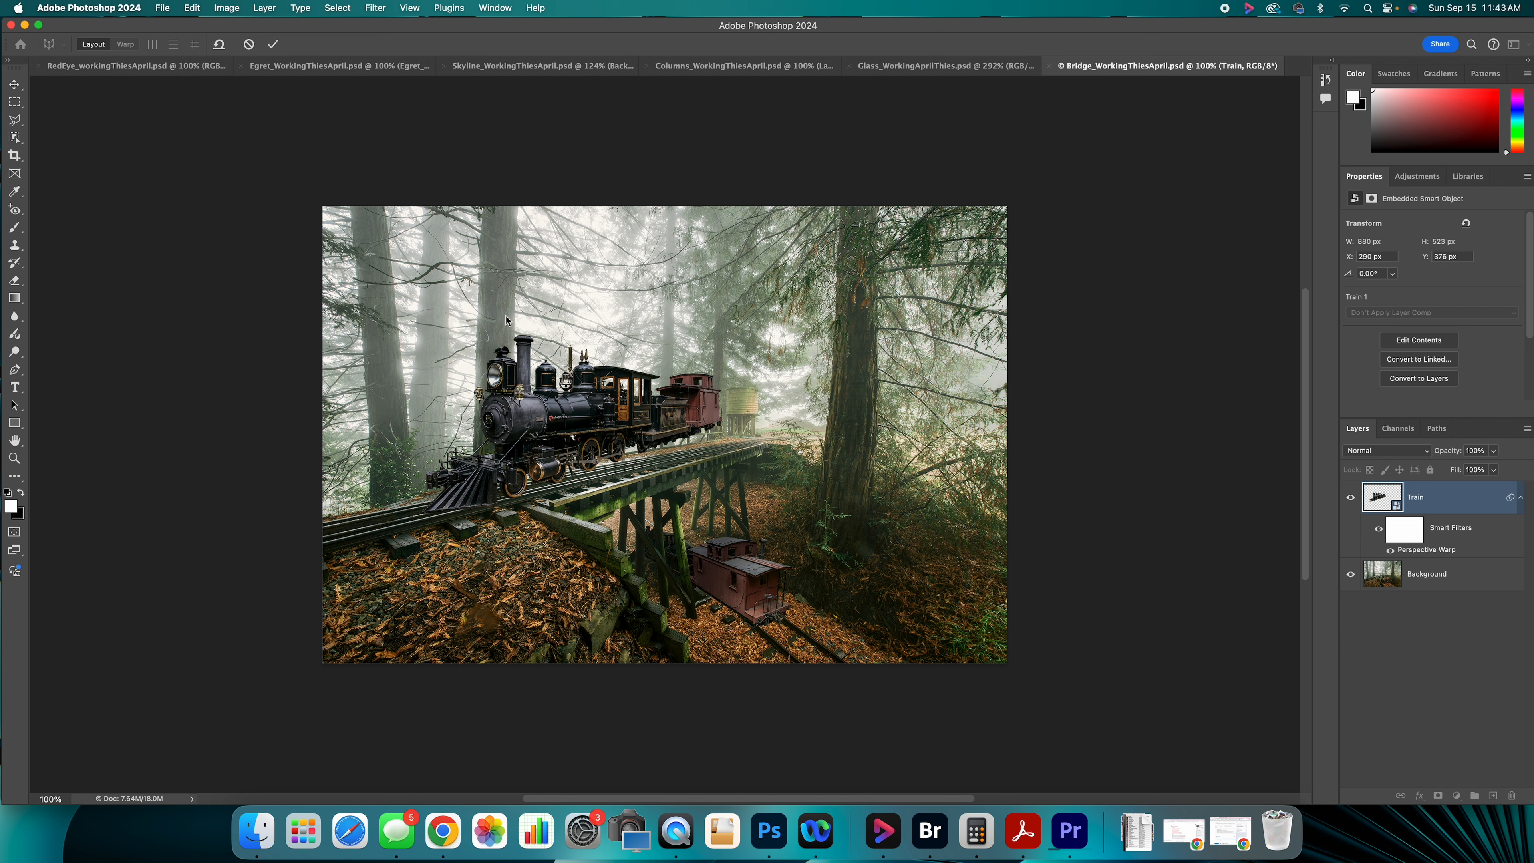
mouse_move(505, 315)
left_mouse_down()
mouse_move(561, 396)
mouse_move(765, 503)
mouse_move(768, 536)
left_mouse_up()
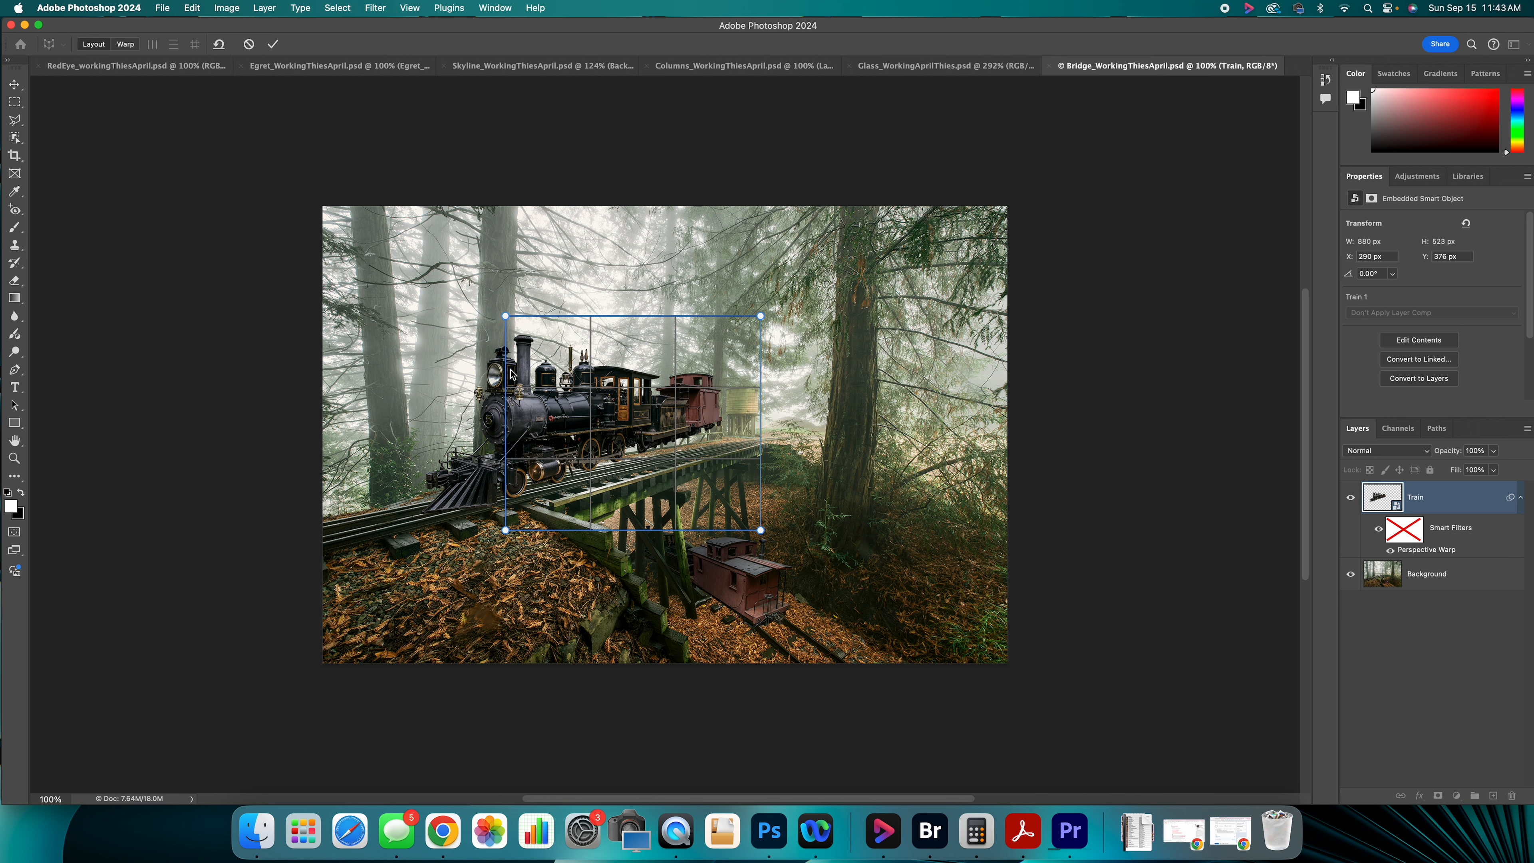
left_click_drag(506, 375, 515, 374)
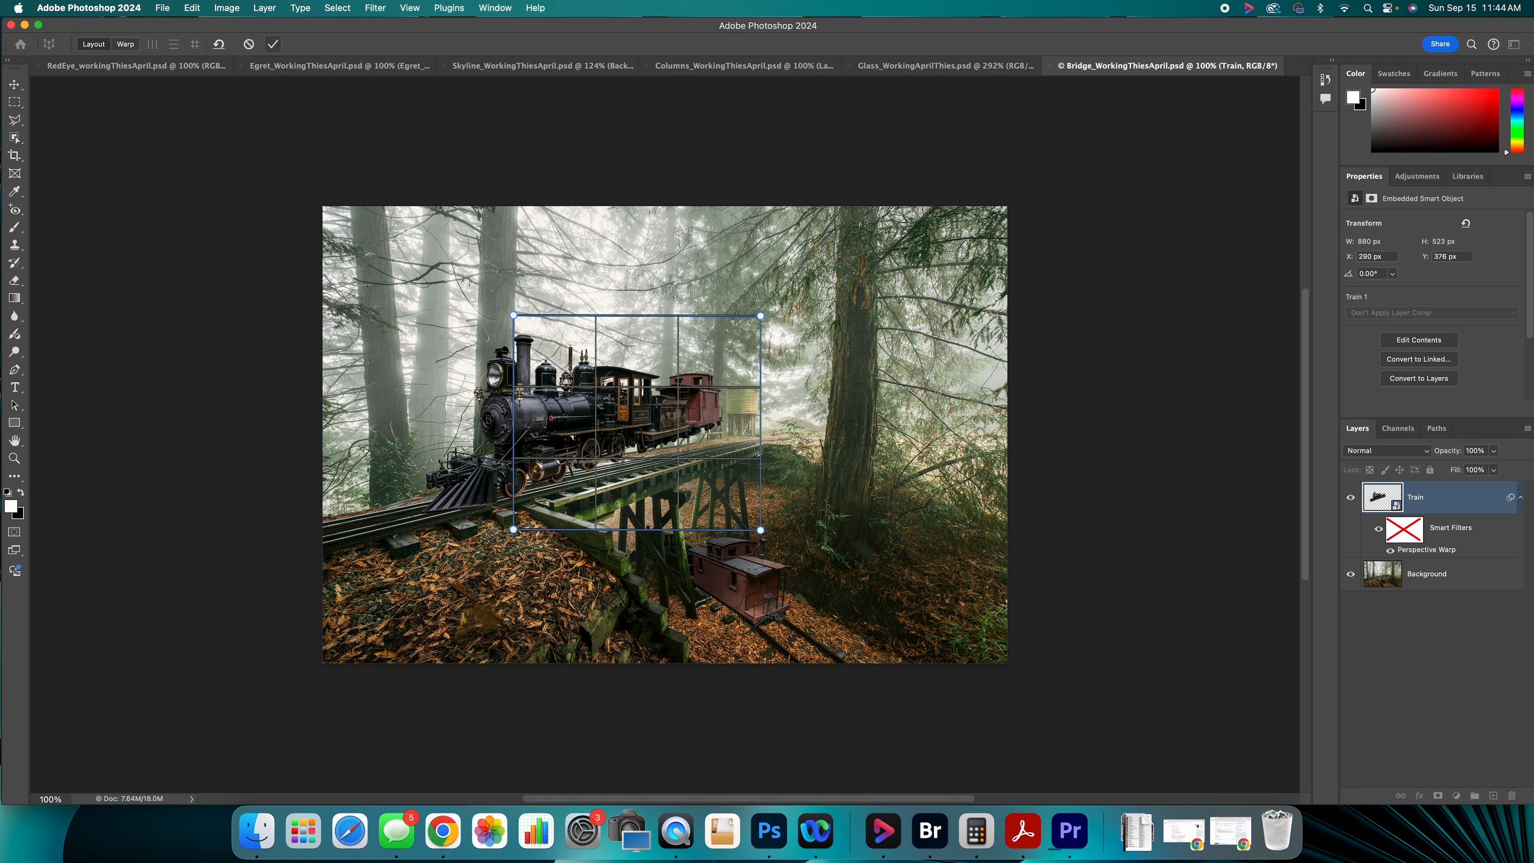
left_click(273, 46)
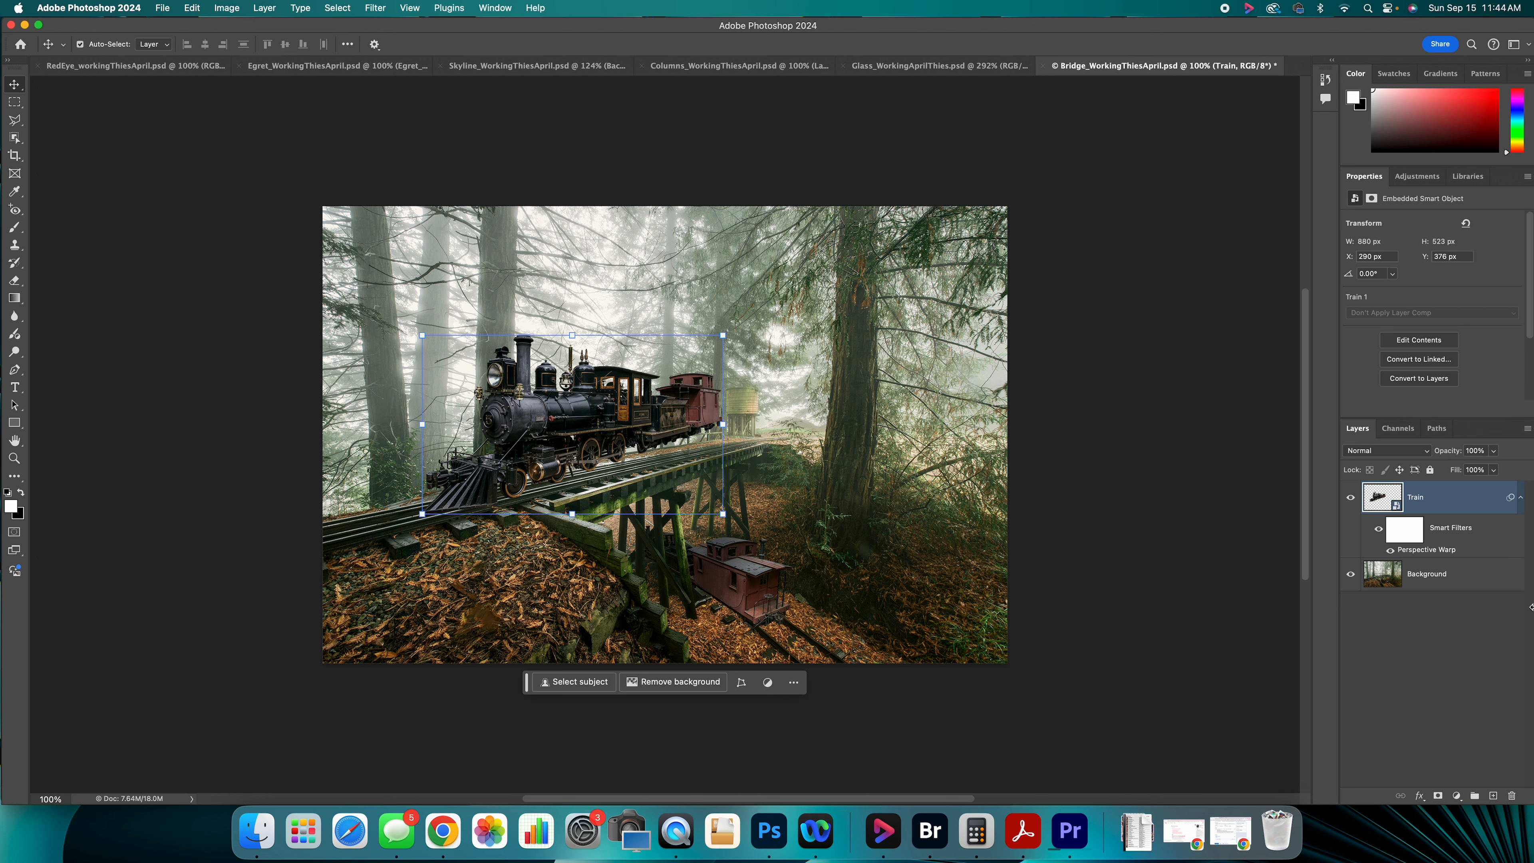
- Reopen the Train layer's Perspective Warp filter and draw a second quad over the locomotive's front, joined to the side quad
double_click(1436, 551)
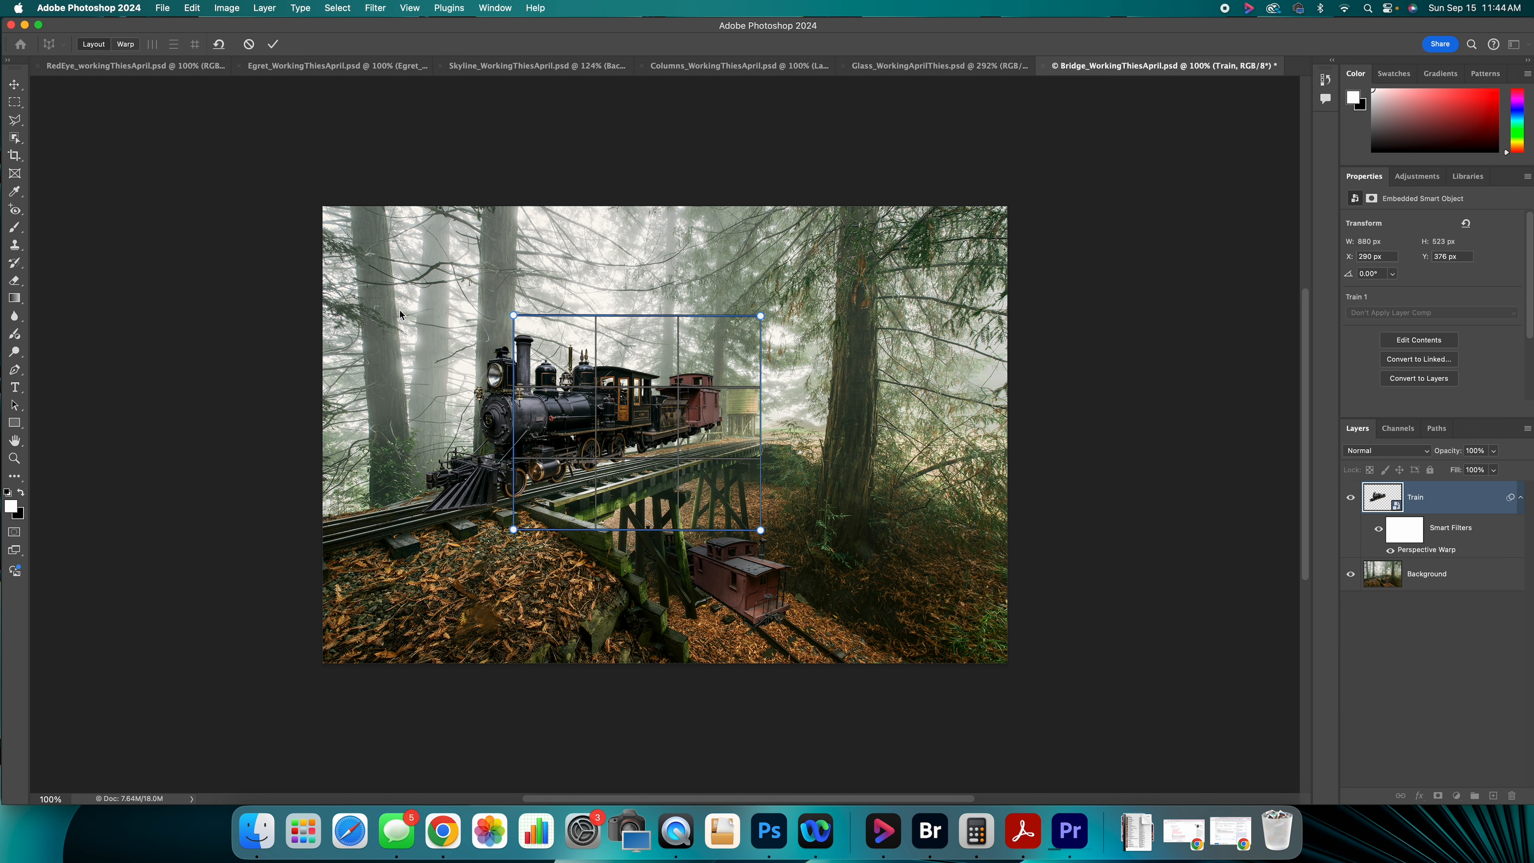
mouse_move(396, 313)
left_mouse_down()
mouse_move(497, 367)
mouse_move(514, 405)
mouse_move(518, 536)
left_mouse_up()
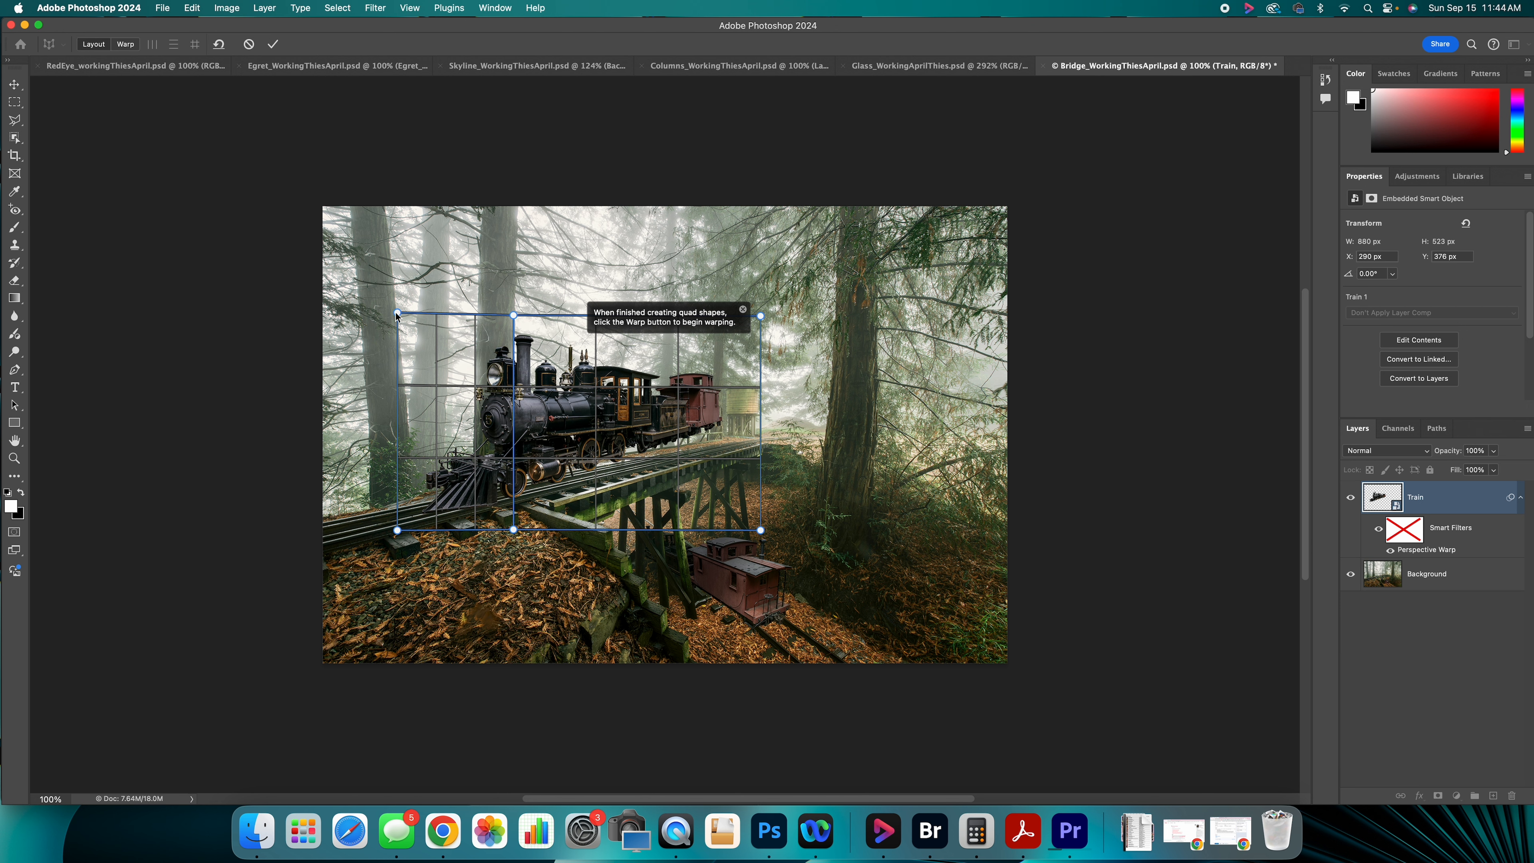
key("w")
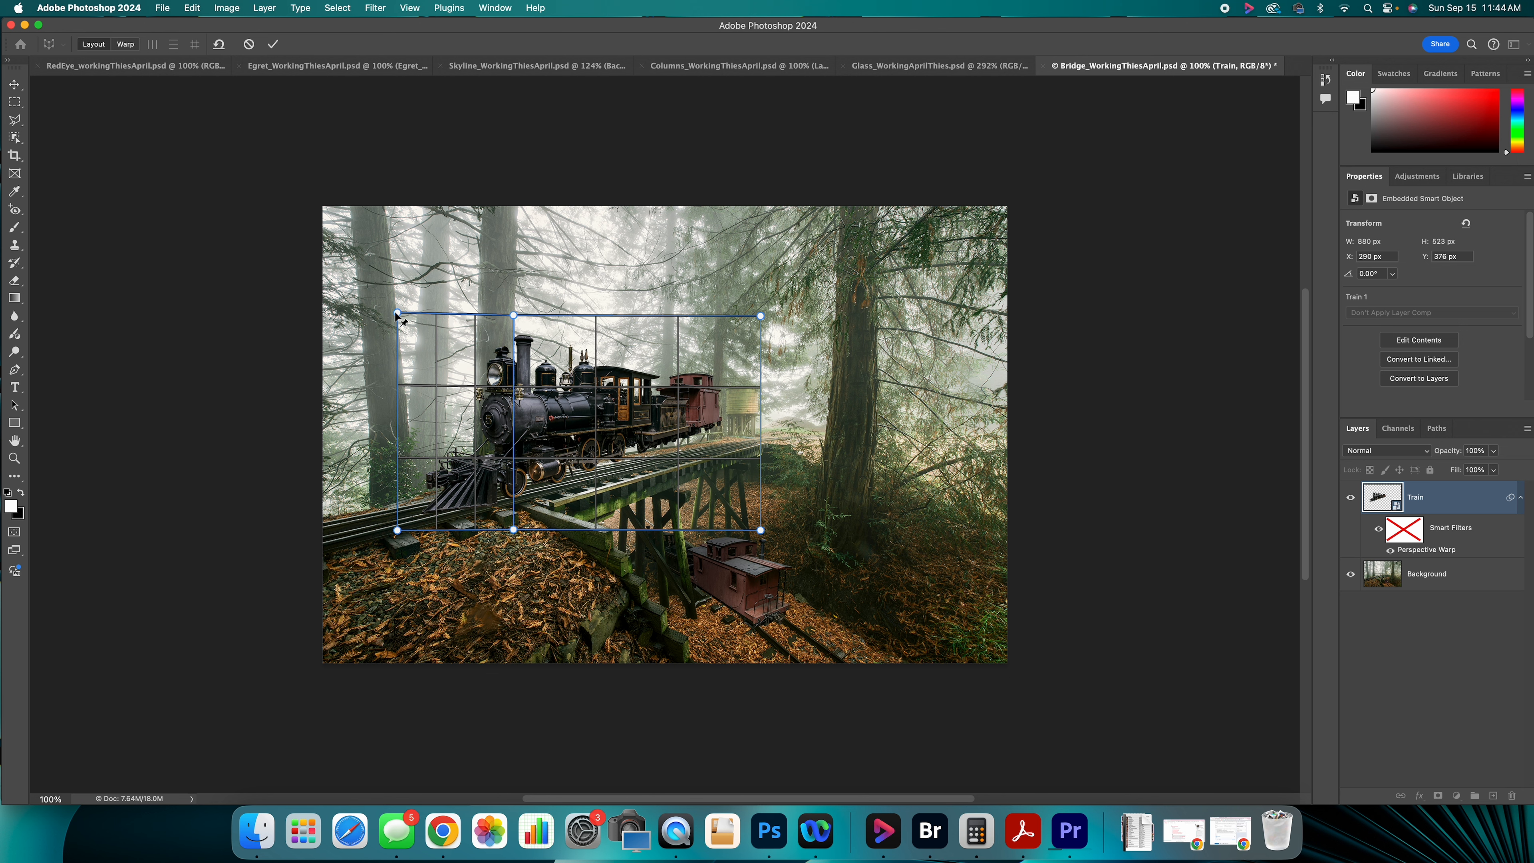
- Fit the outer corners of both quads to the train's front and rear, tapering the side quad along the roofline and wheels
left_click_drag(397, 315, 446, 316)
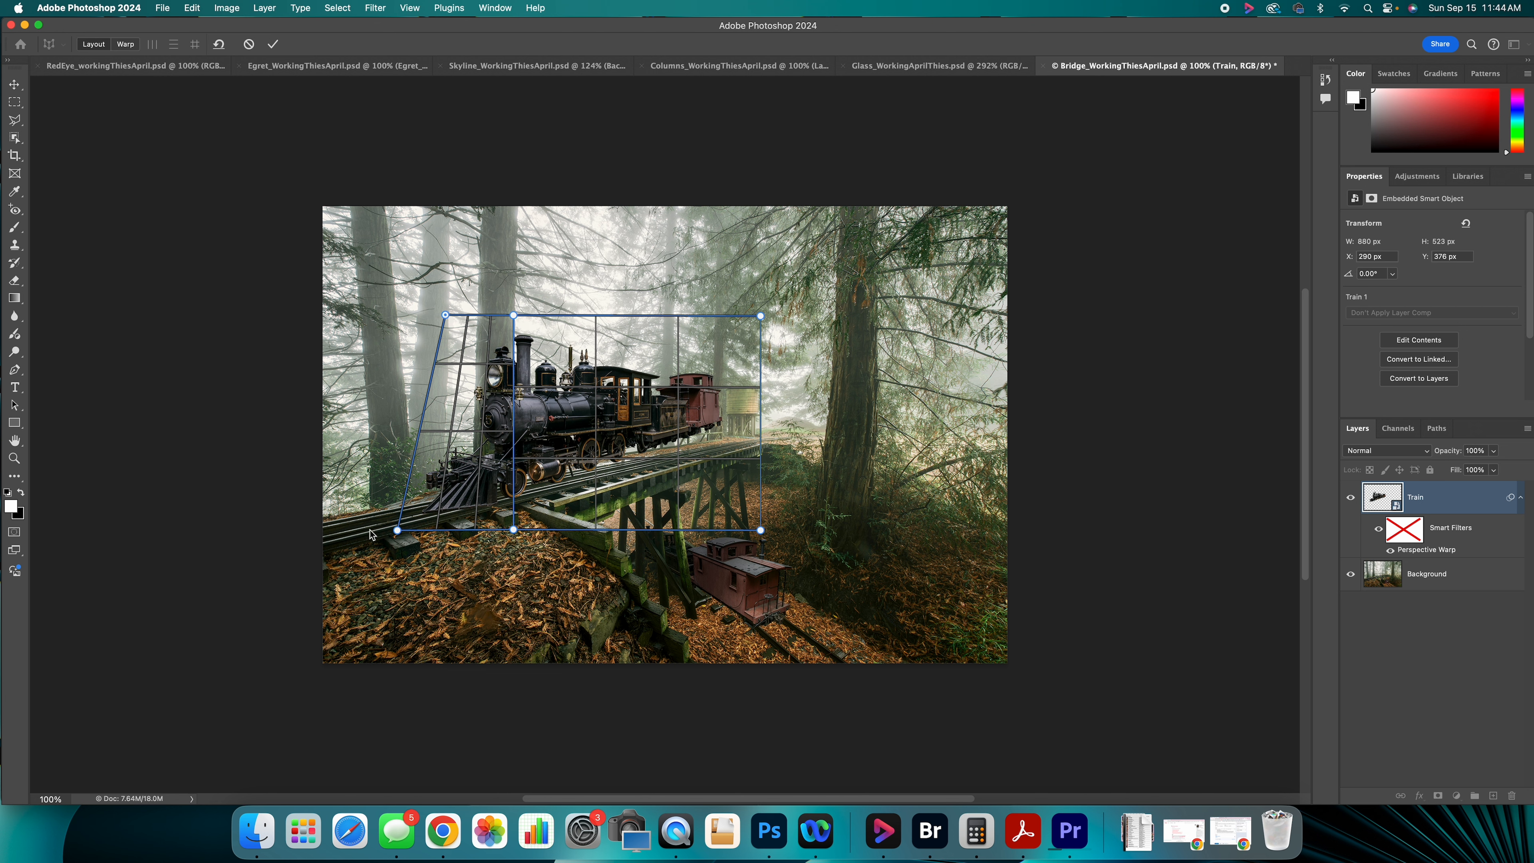
left_click_drag(397, 530, 426, 508)
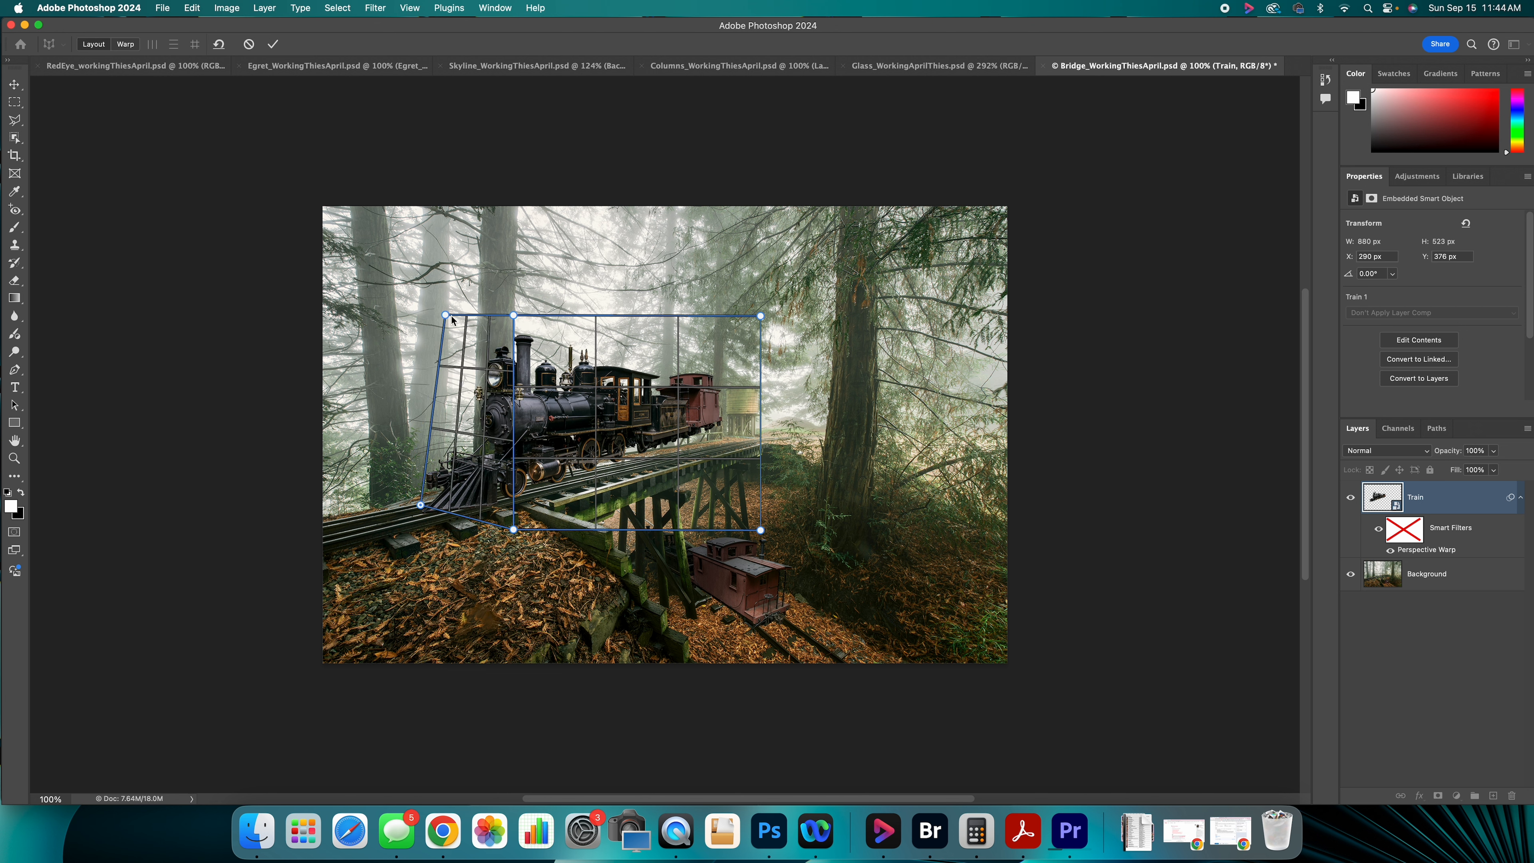
left_click_drag(451, 317, 419, 316)
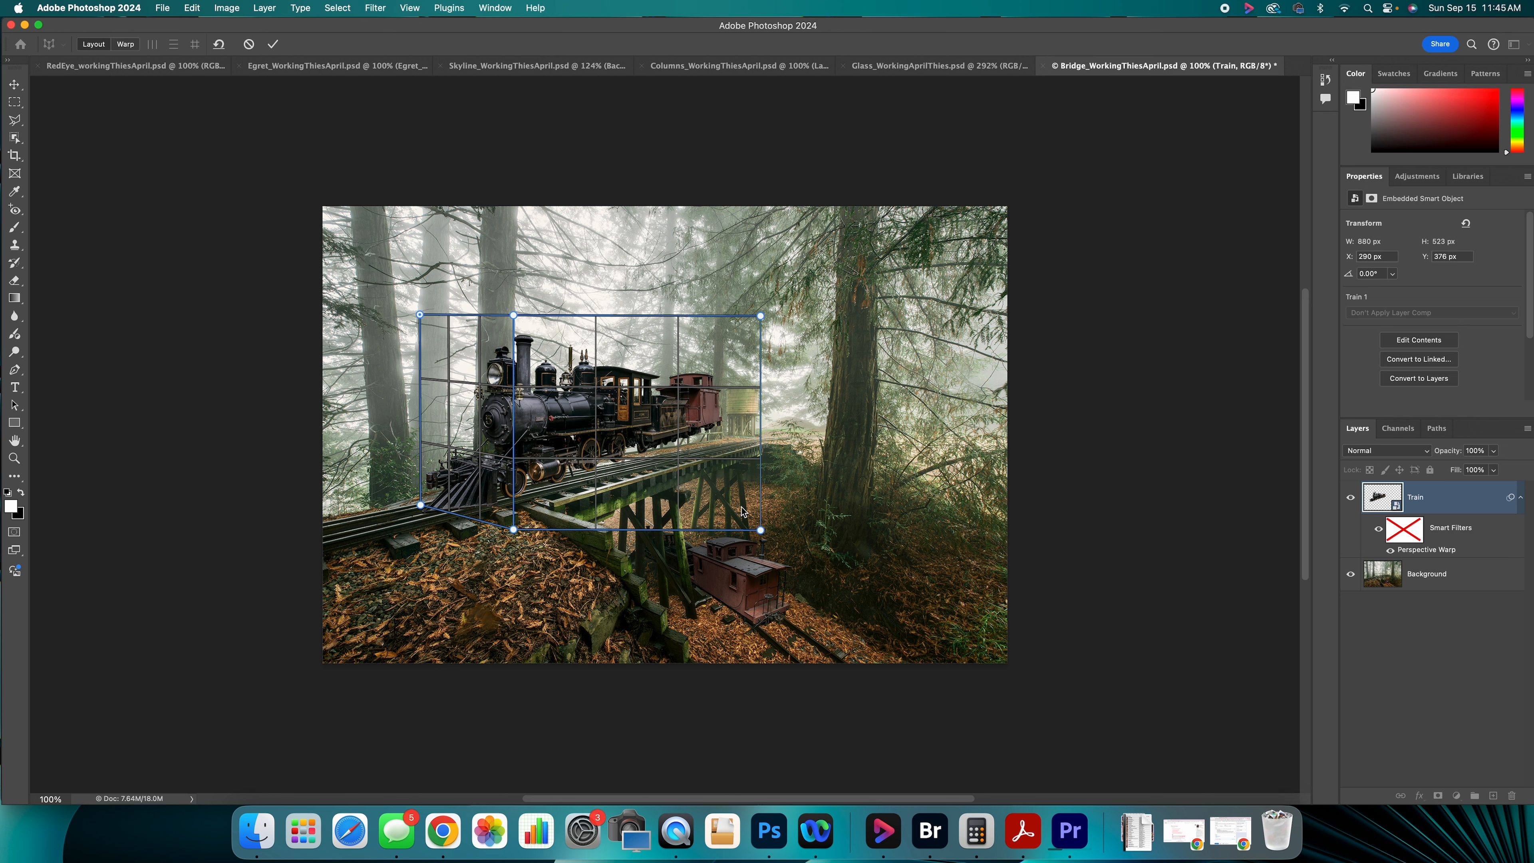
left_click_drag(762, 535, 753, 456)
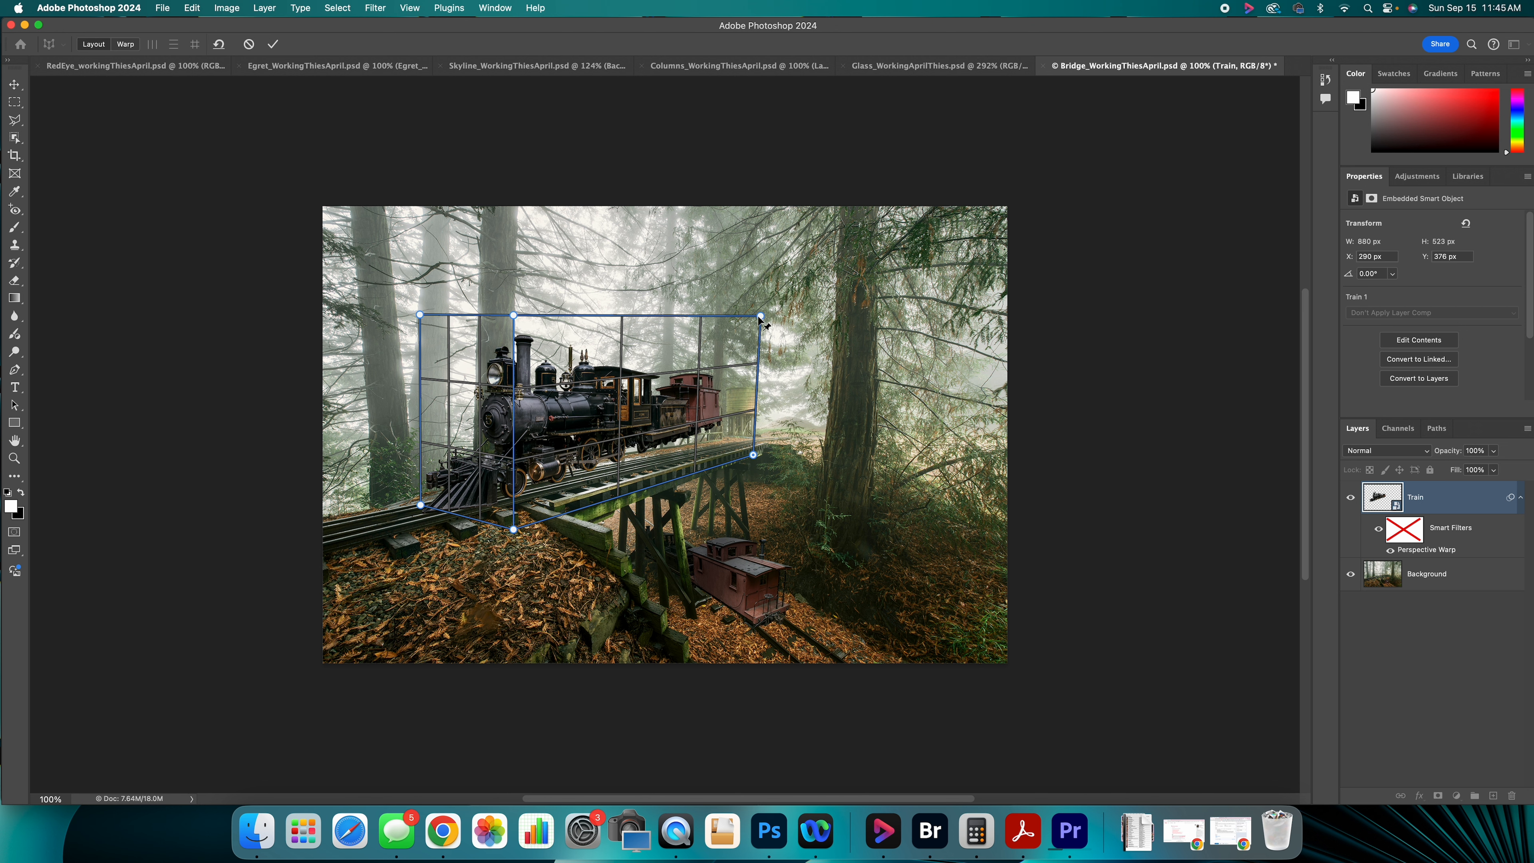
left_click_drag(760, 316, 753, 365)
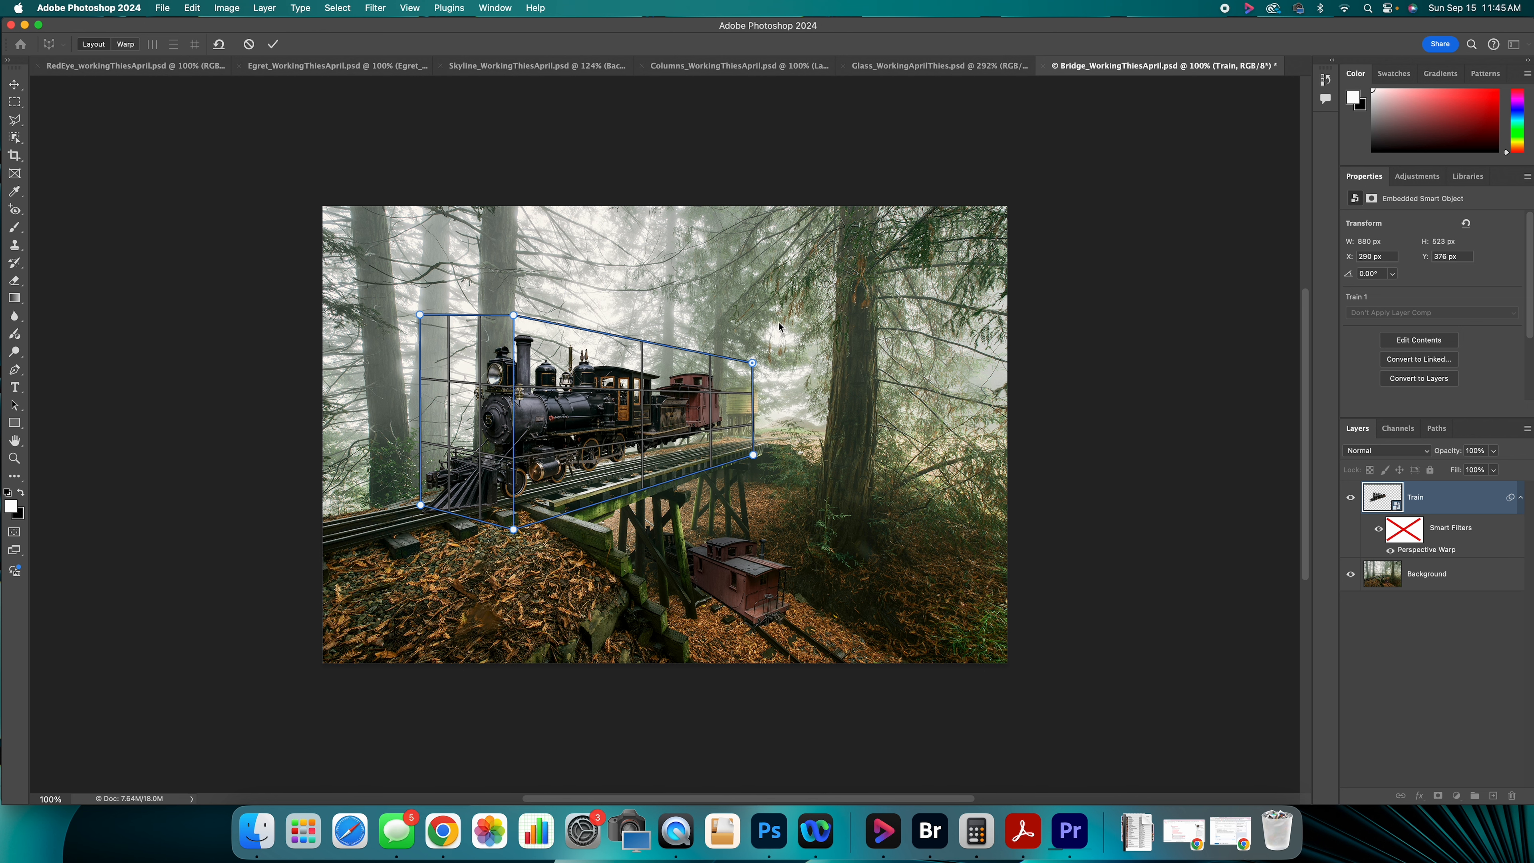
- Switch Perspective Warp to Warp mode and shift the front plane's two upper pins slightly downward and inward
scroll(773, 327, "down", 2)
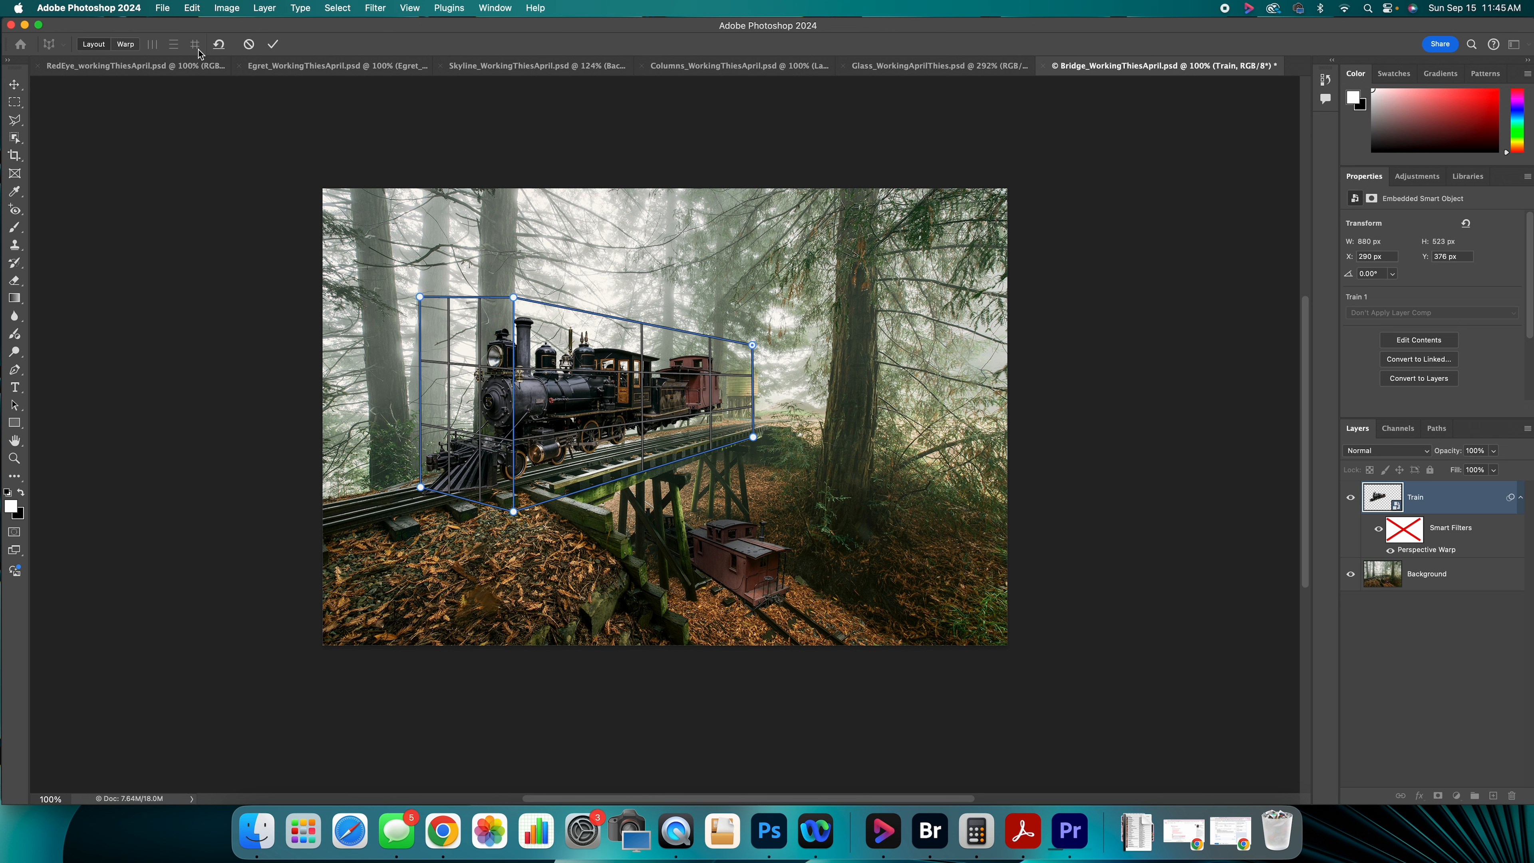
left_click(125, 46)
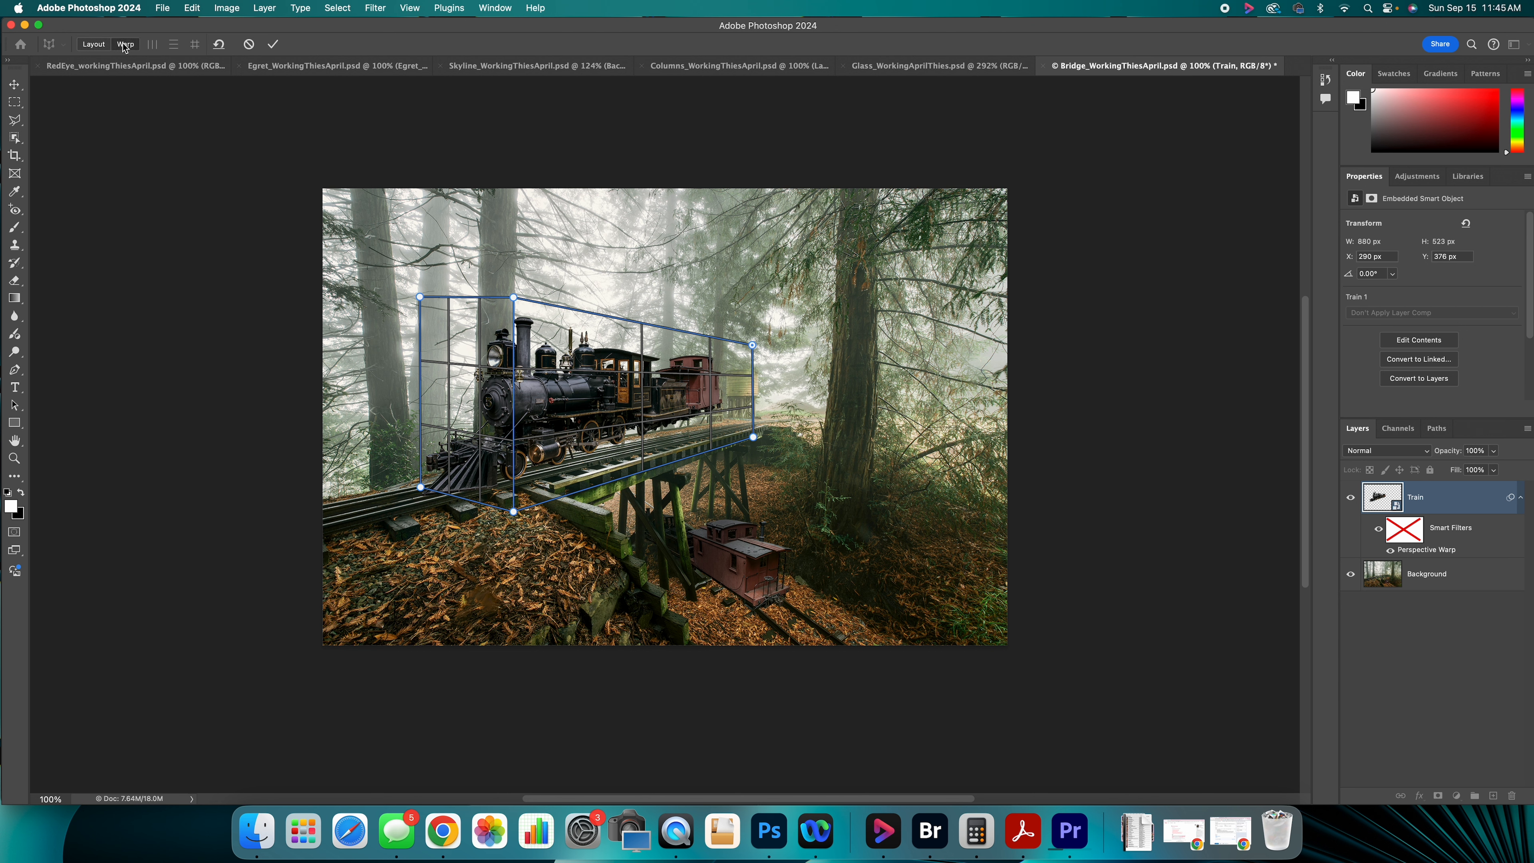
left_click(153, 47)
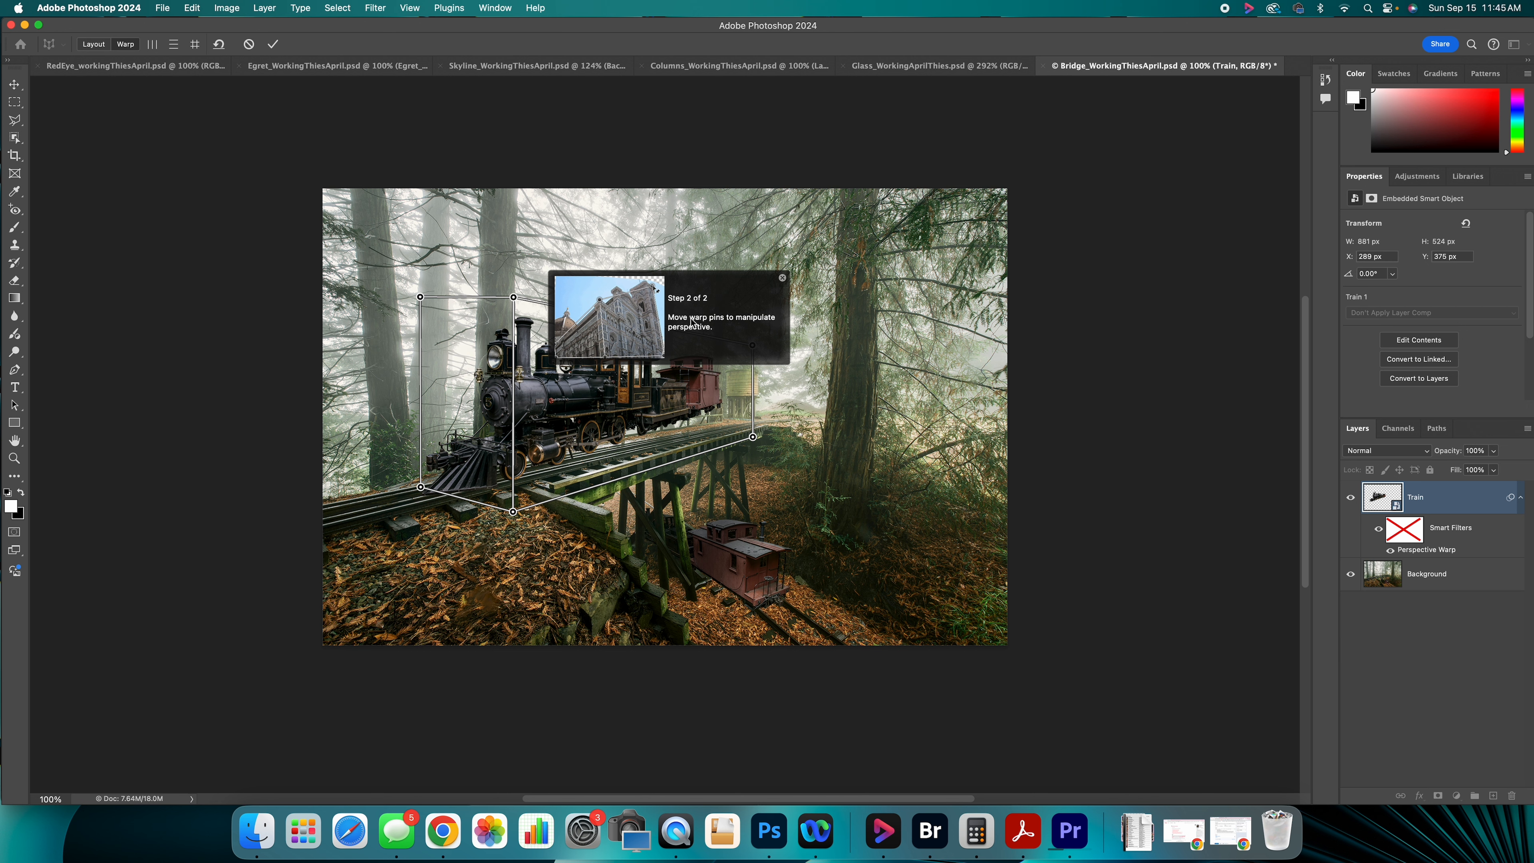
left_click(783, 278)
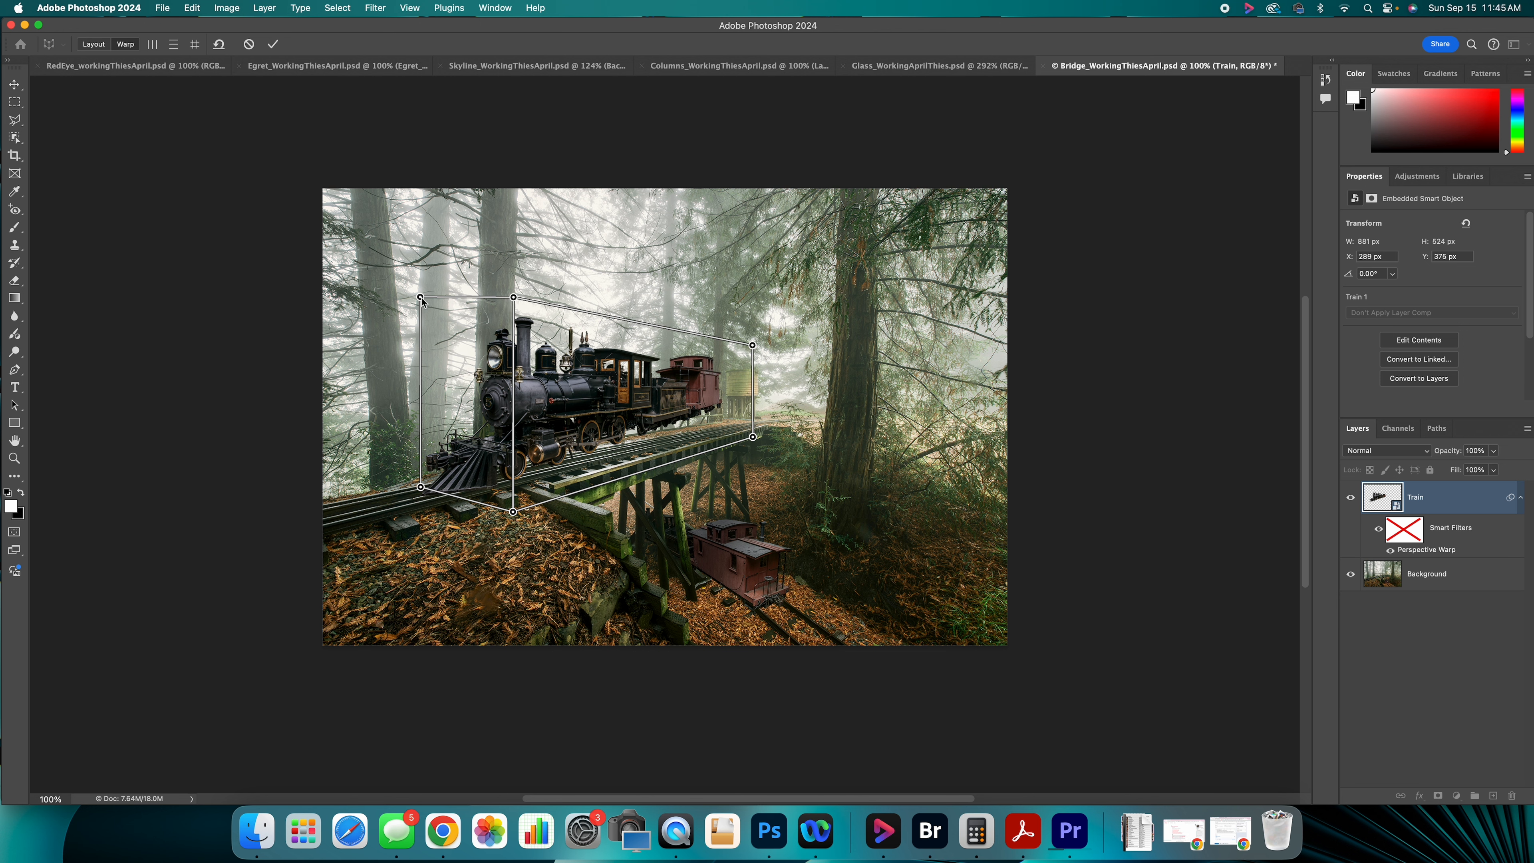
left_click_drag(420, 304, 424, 312)
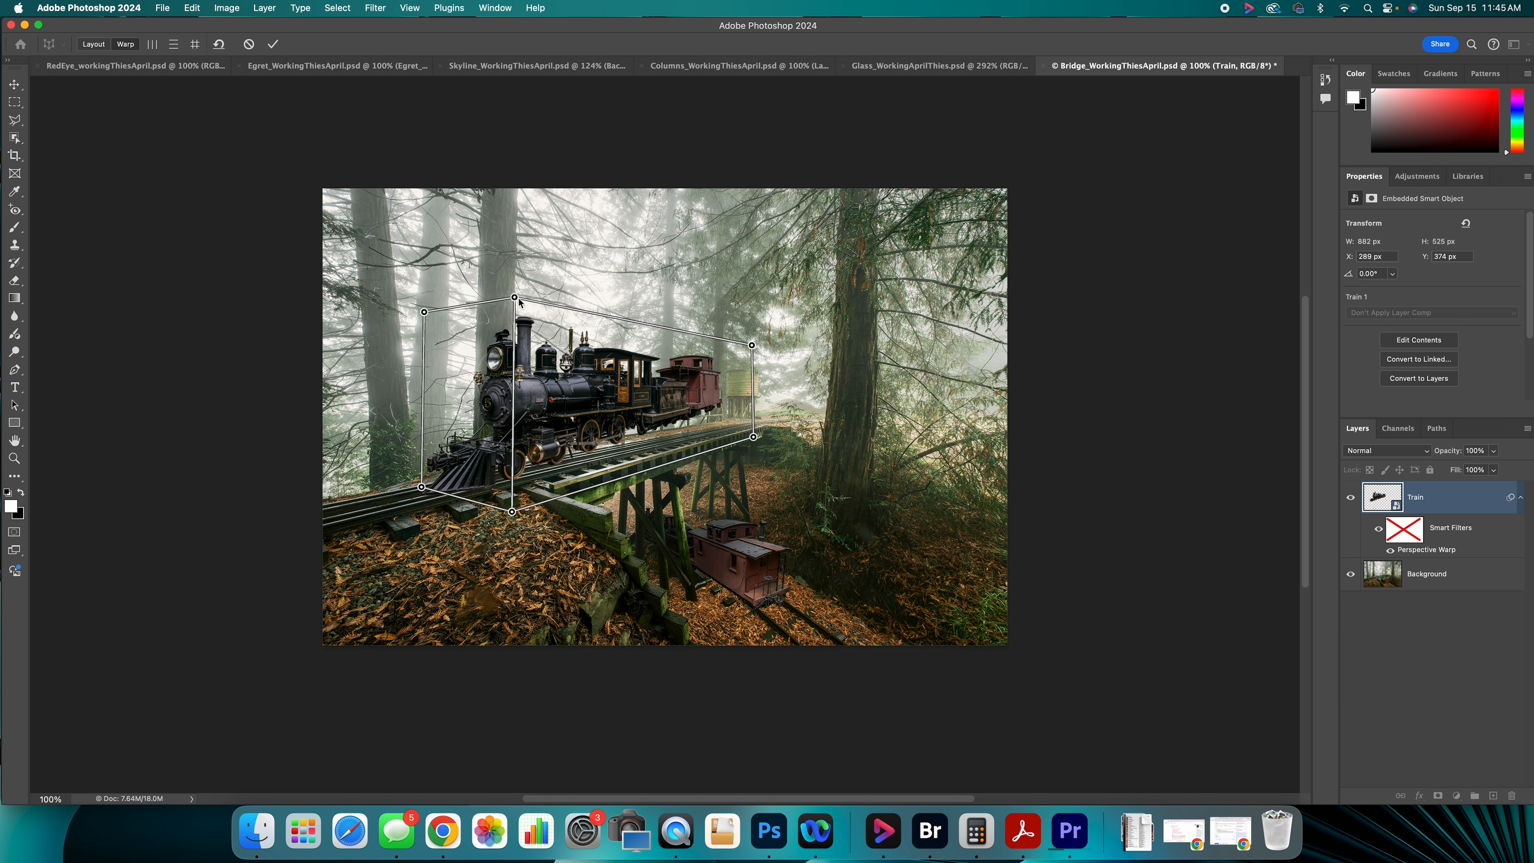
left_click_drag(514, 297, 514, 306)
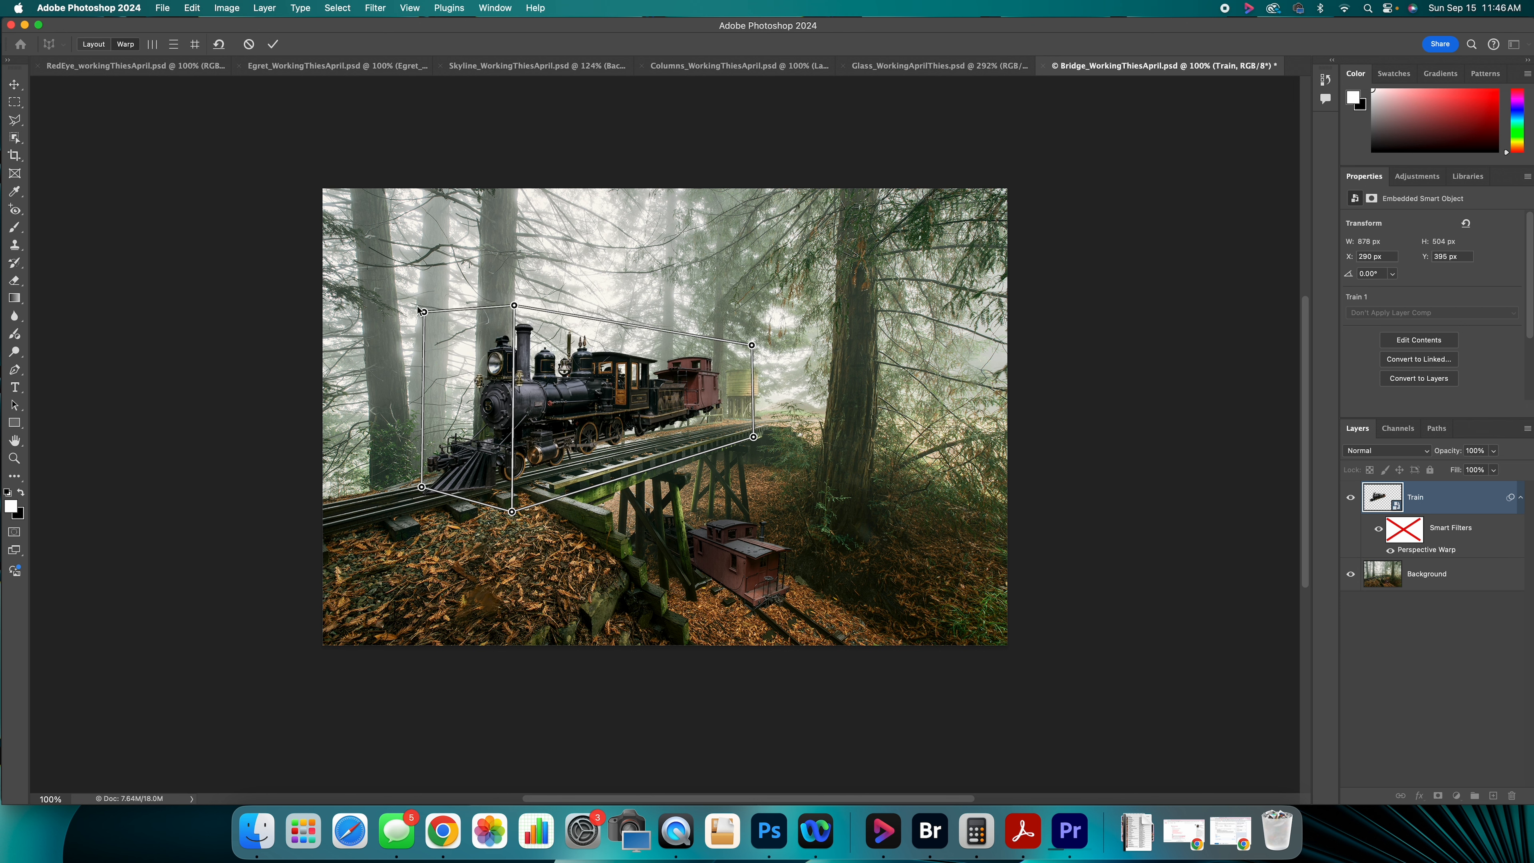
left_click_drag(424, 312, 430, 313)
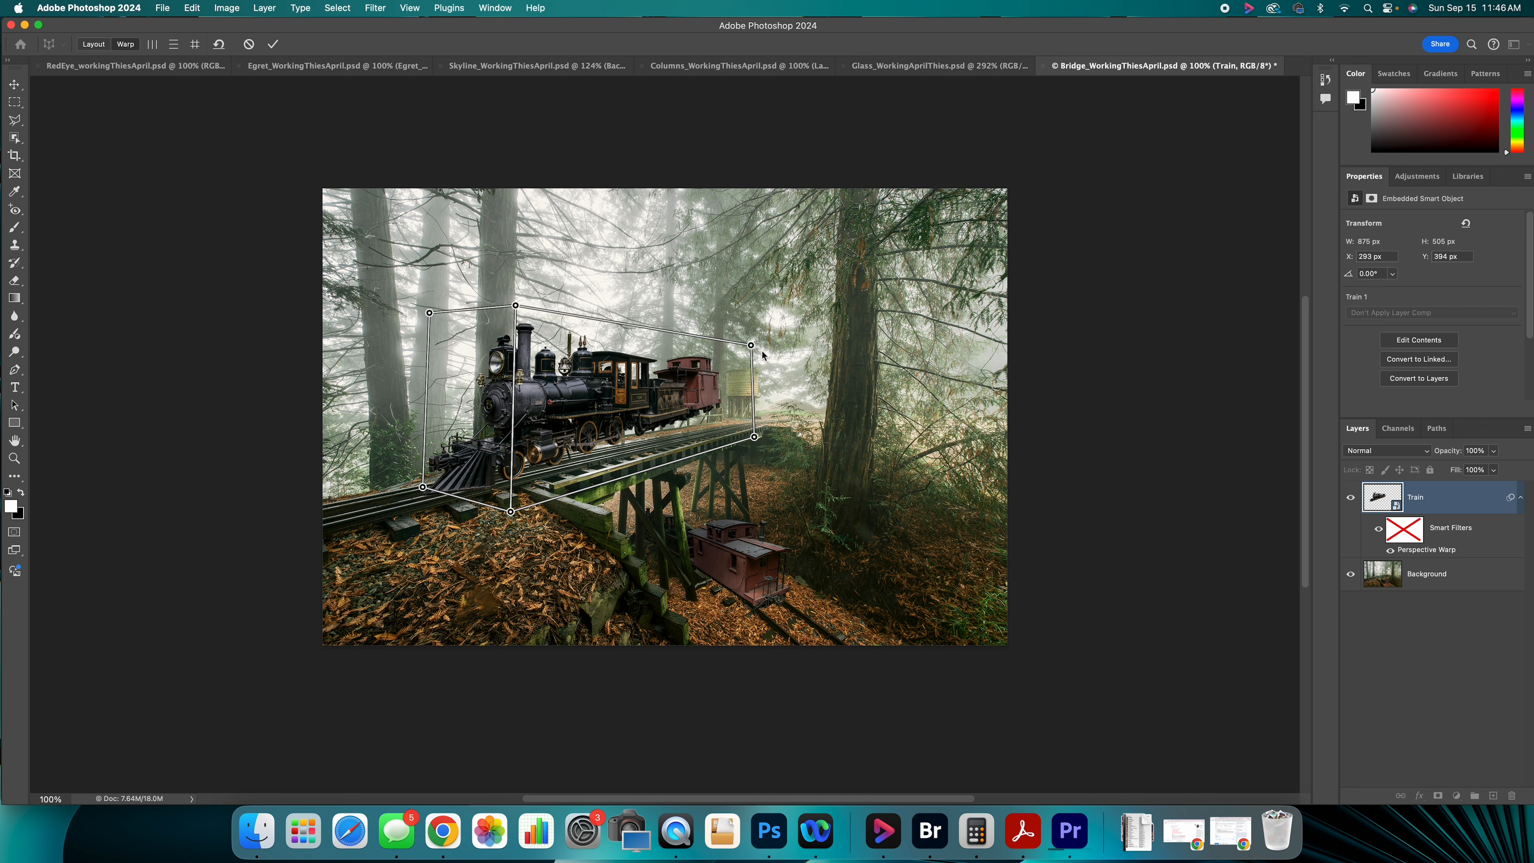
- Move the two rear pins of the train's side plane closer together so the train recedes along the bridge track
left_click_drag(752, 346, 752, 365)
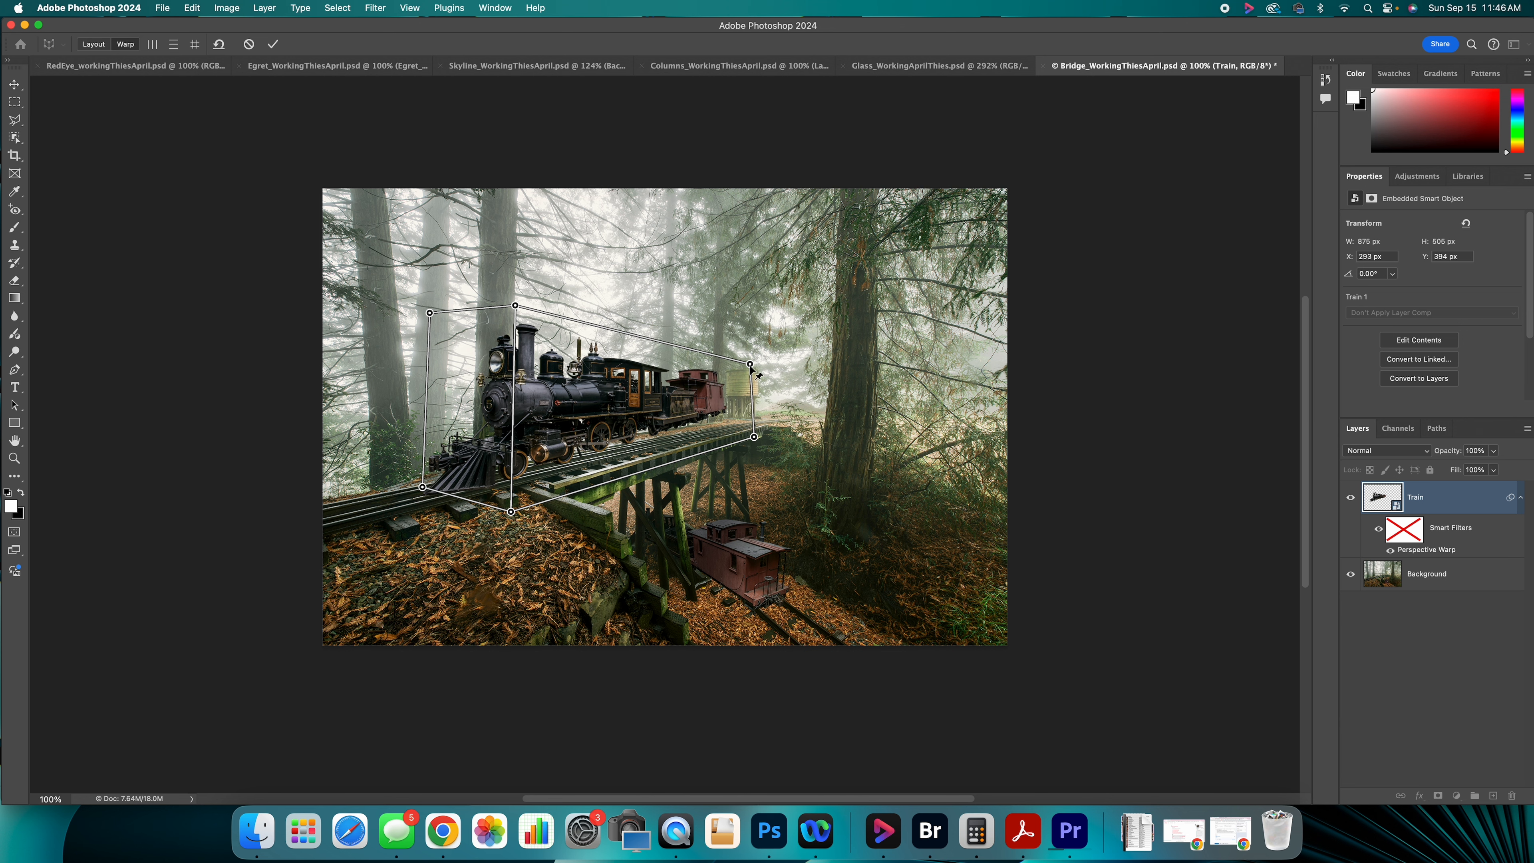
left_click_drag(755, 437, 763, 449)
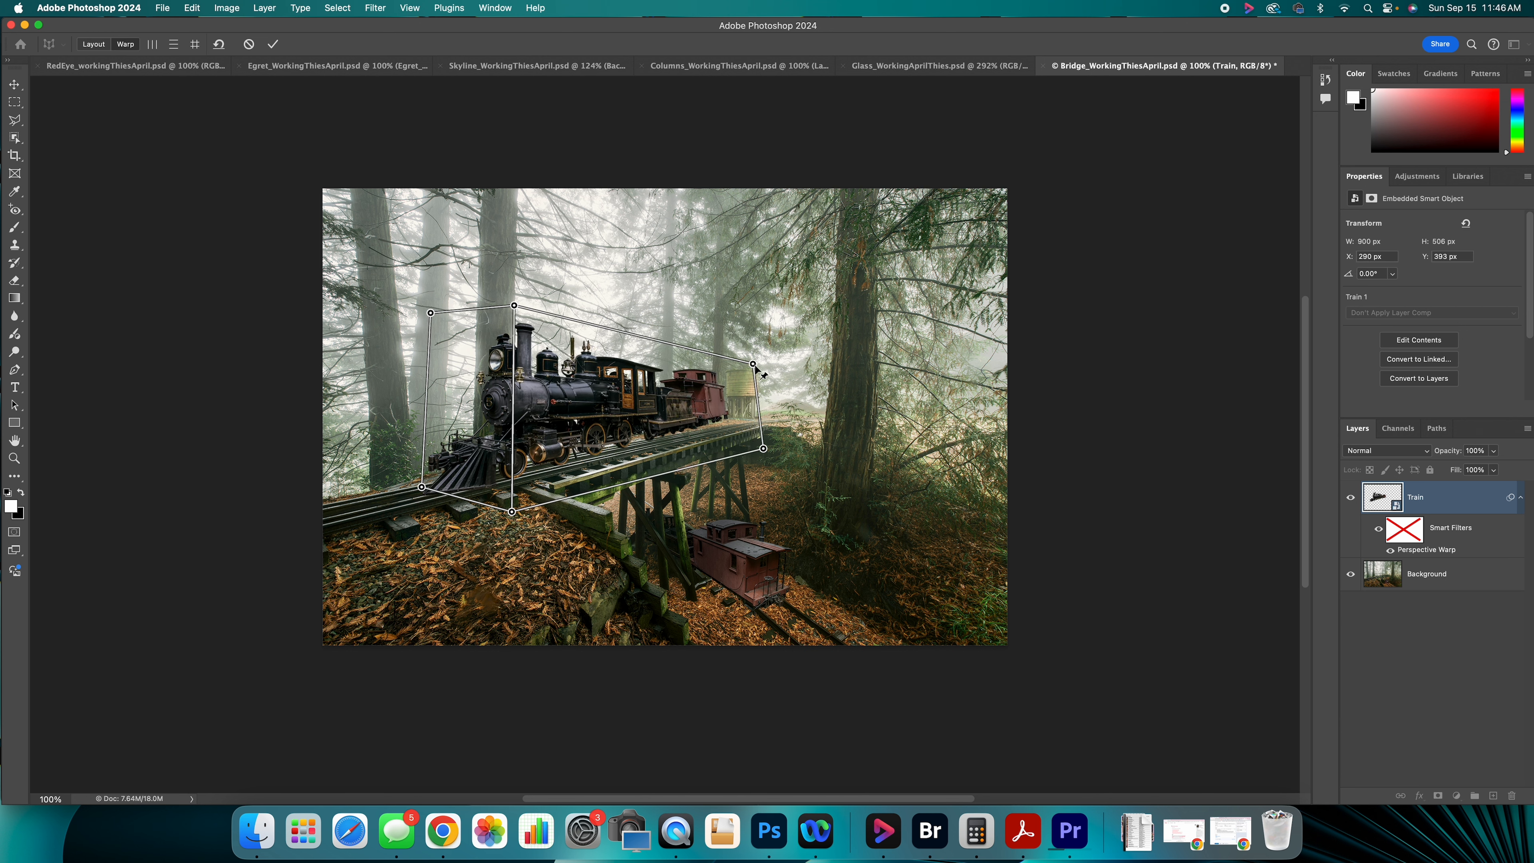
left_click_drag(755, 367, 763, 387)
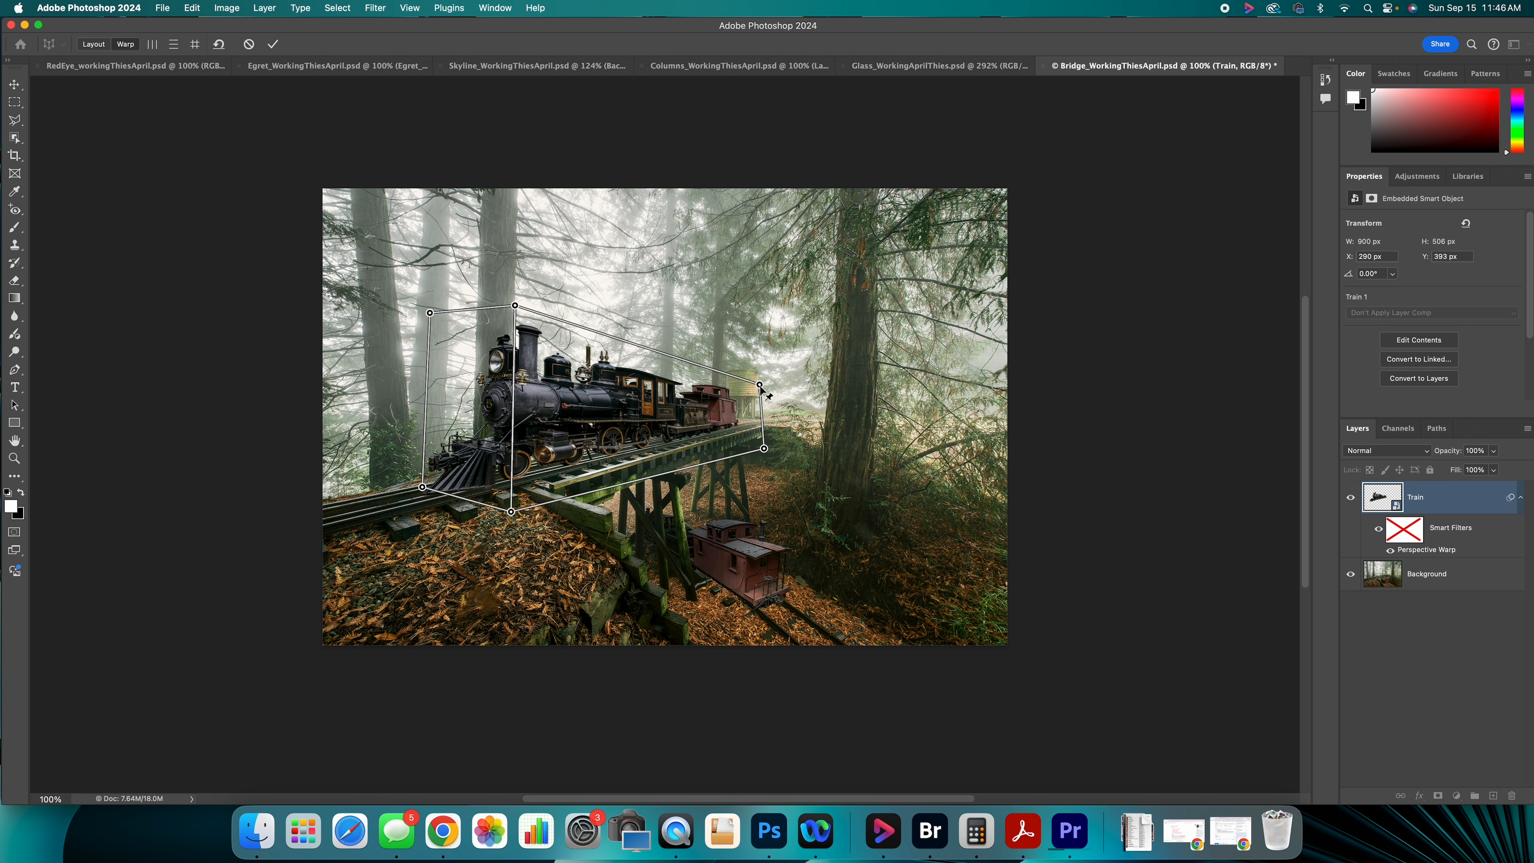
left_click_drag(765, 450, 759, 447)
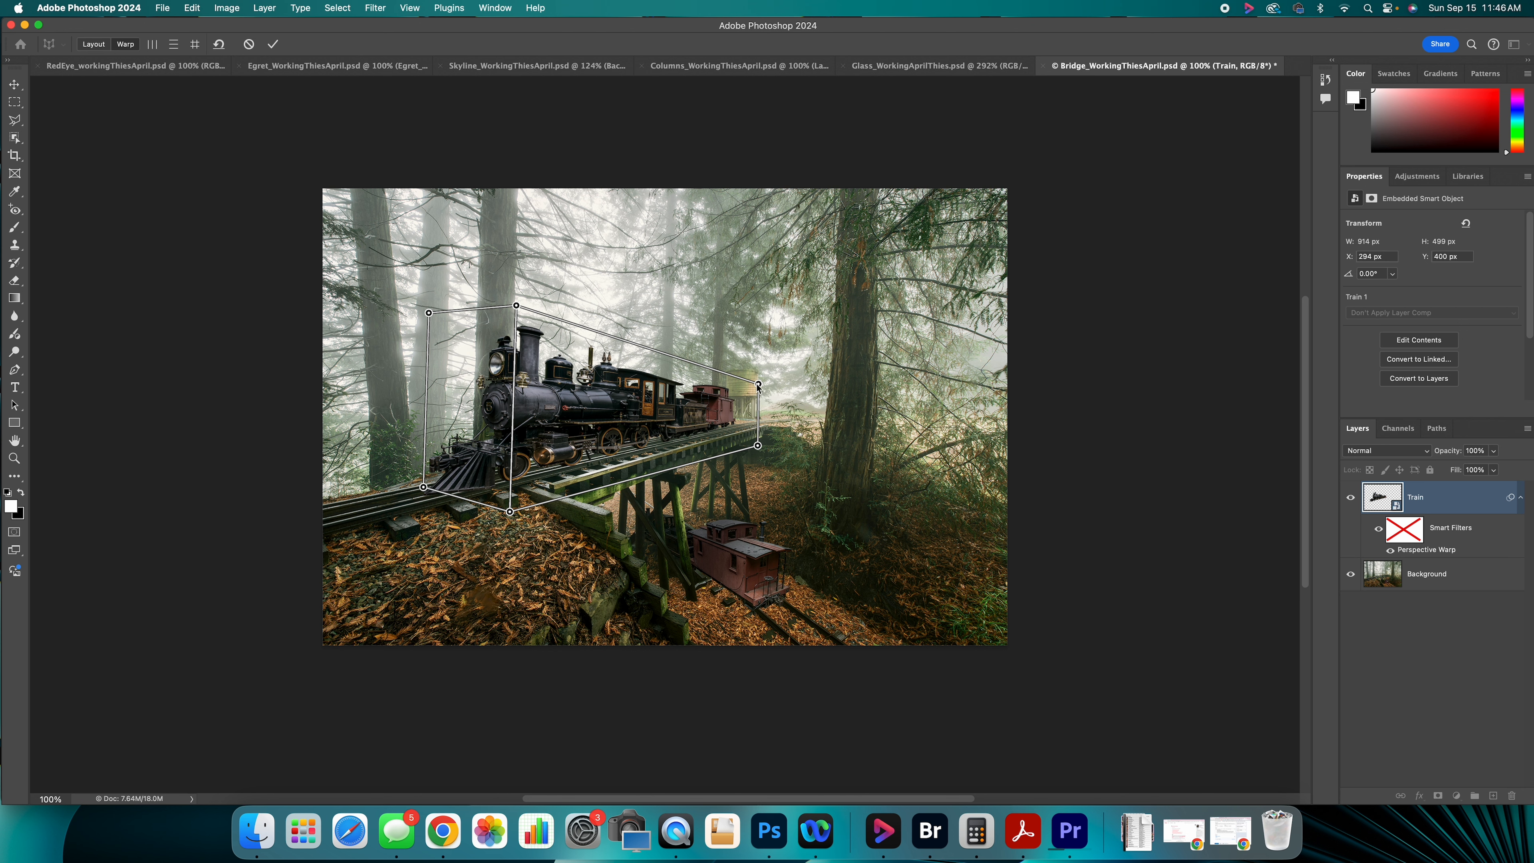
left_click_drag(757, 384, 761, 390)
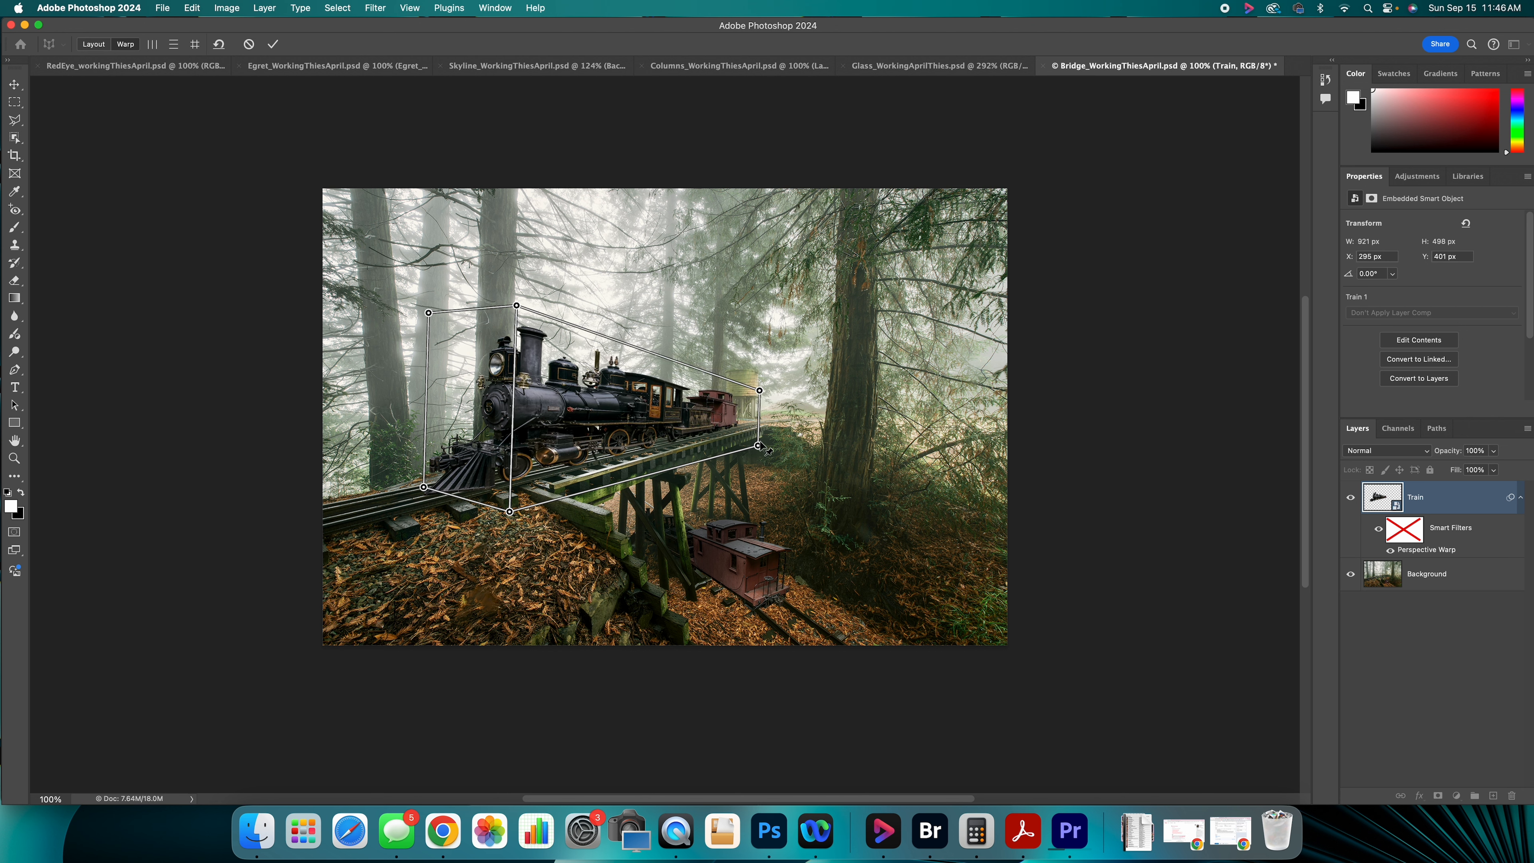
left_click_drag(759, 445, 759, 440)
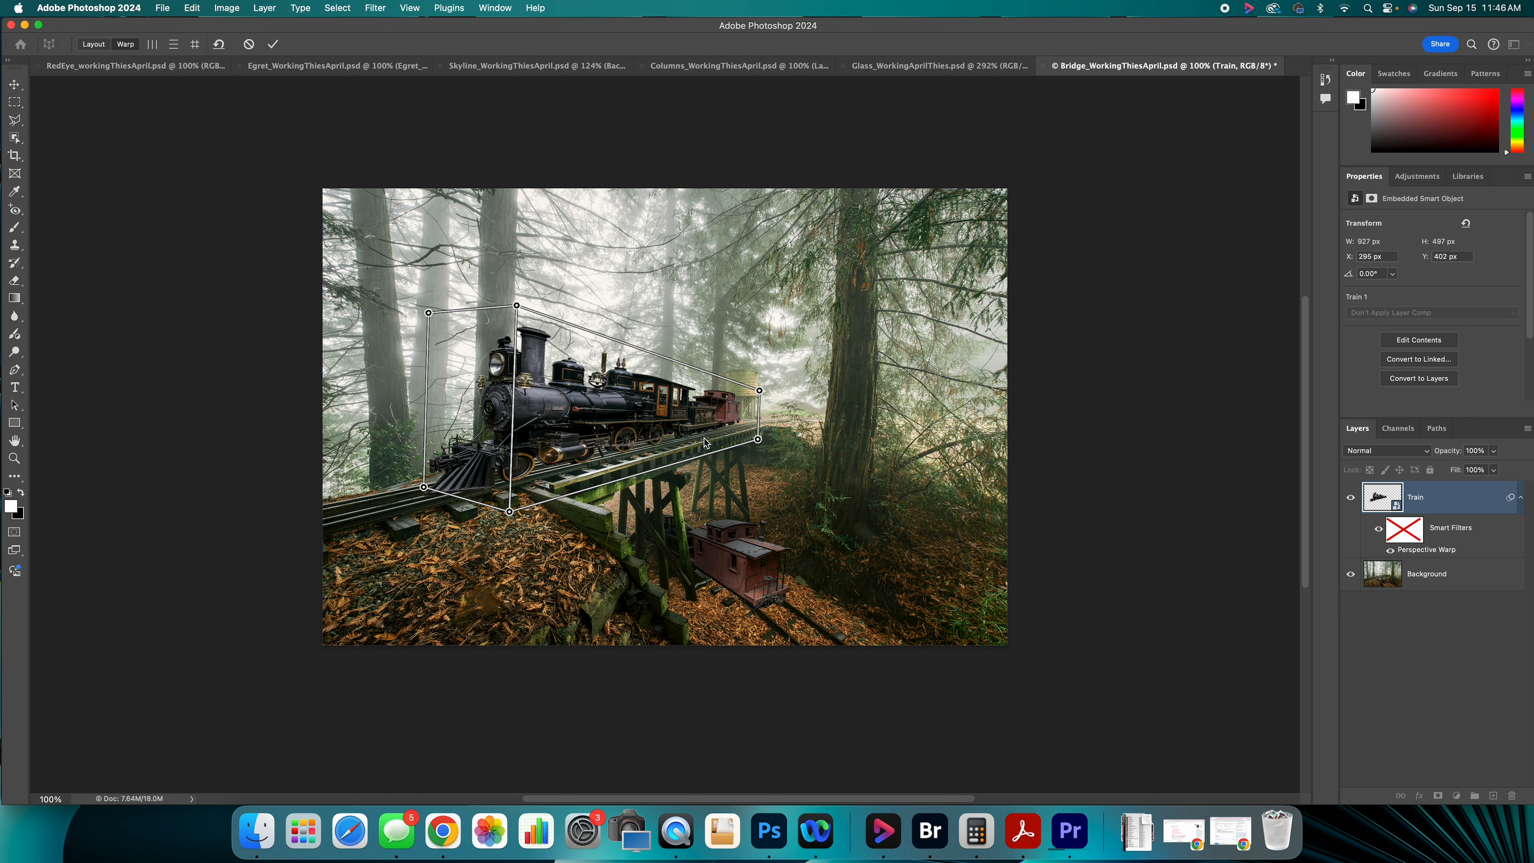
- Pull the side plane's two rear pins toward the locomotive and lower the upper one, shortening and tapering the train's far end
left_click_drag(759, 391, 759, 399)
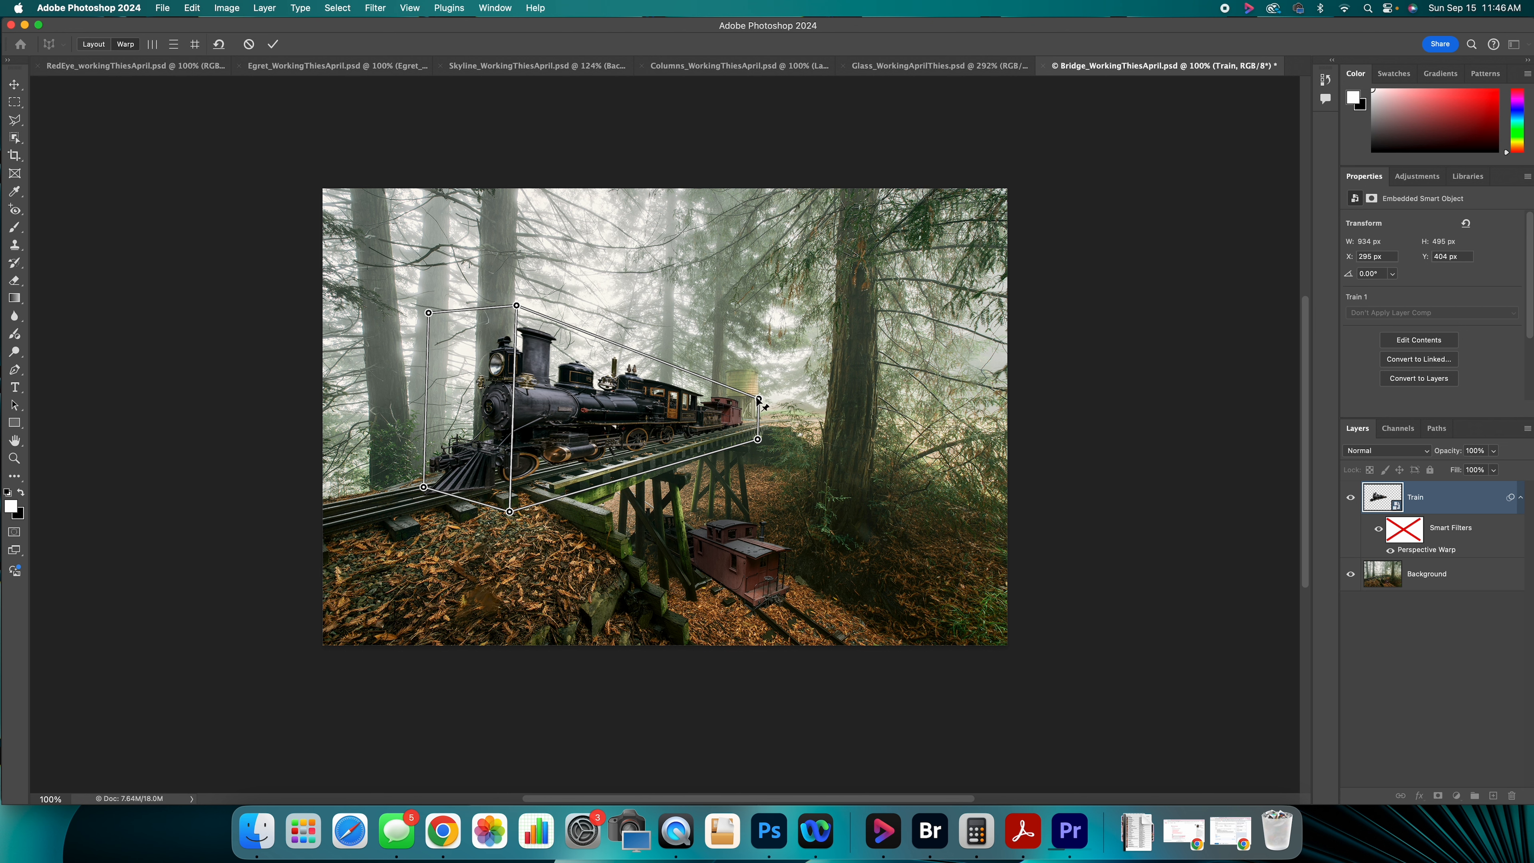
left_click_drag(760, 399, 746, 441)
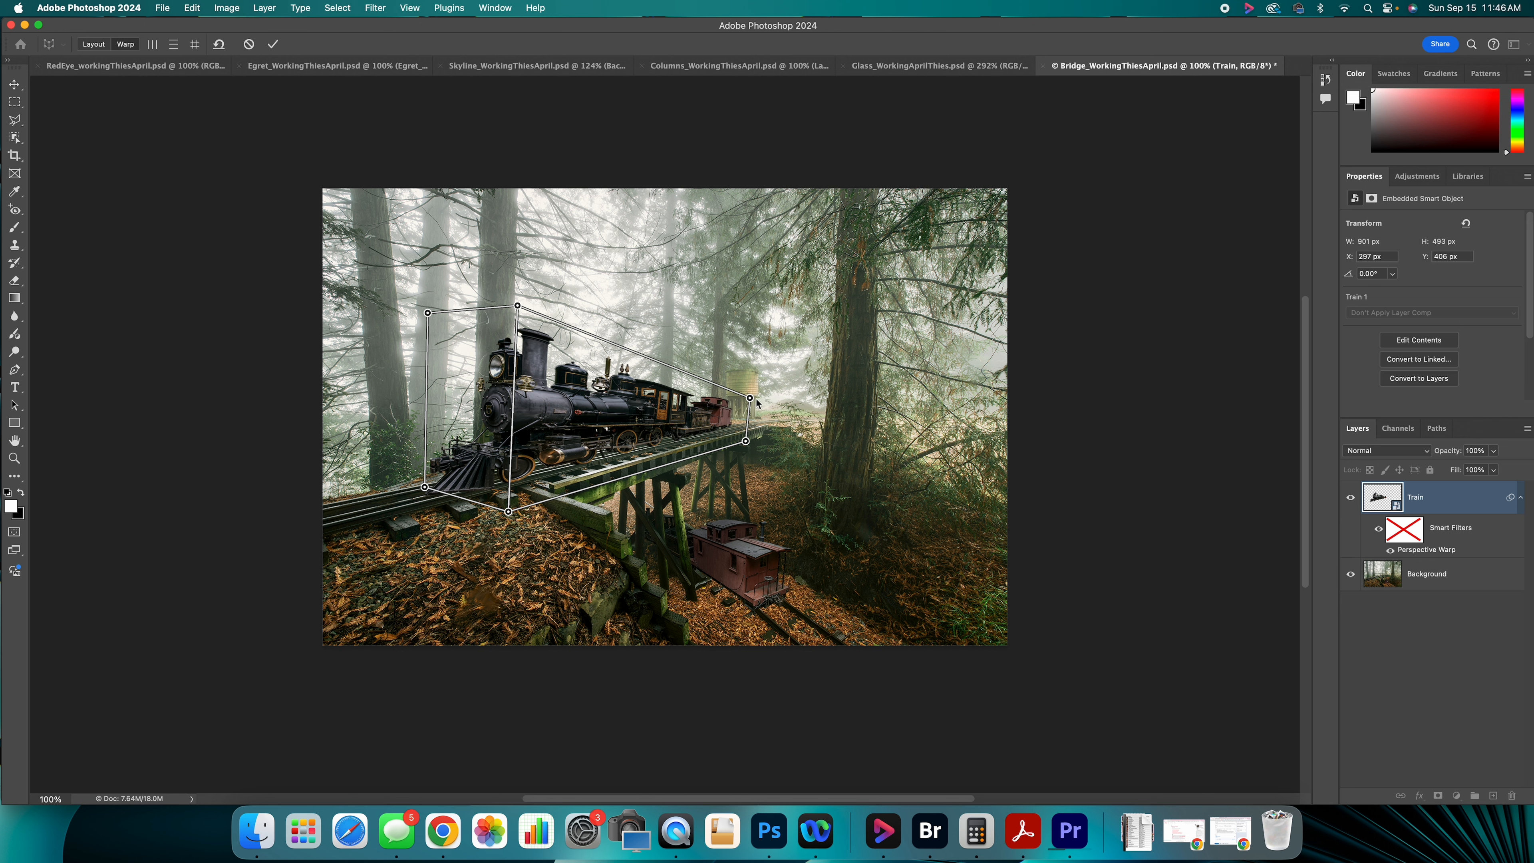
left_click_drag(750, 399, 746, 399)
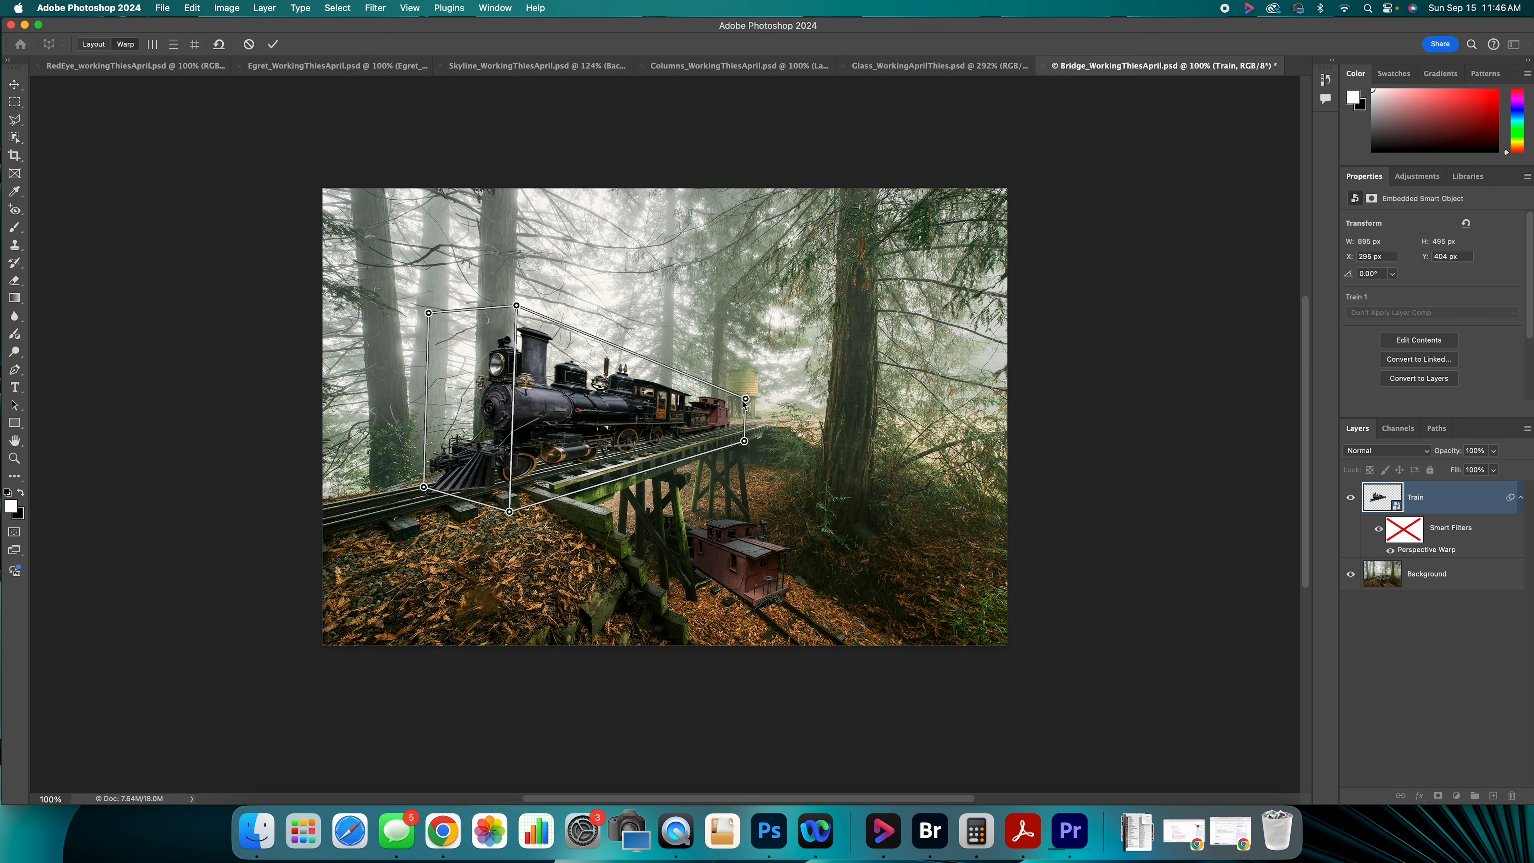
mouse_move(748, 400)
left_mouse_down()
mouse_move(735, 402)
mouse_move(748, 407)
left_mouse_up()
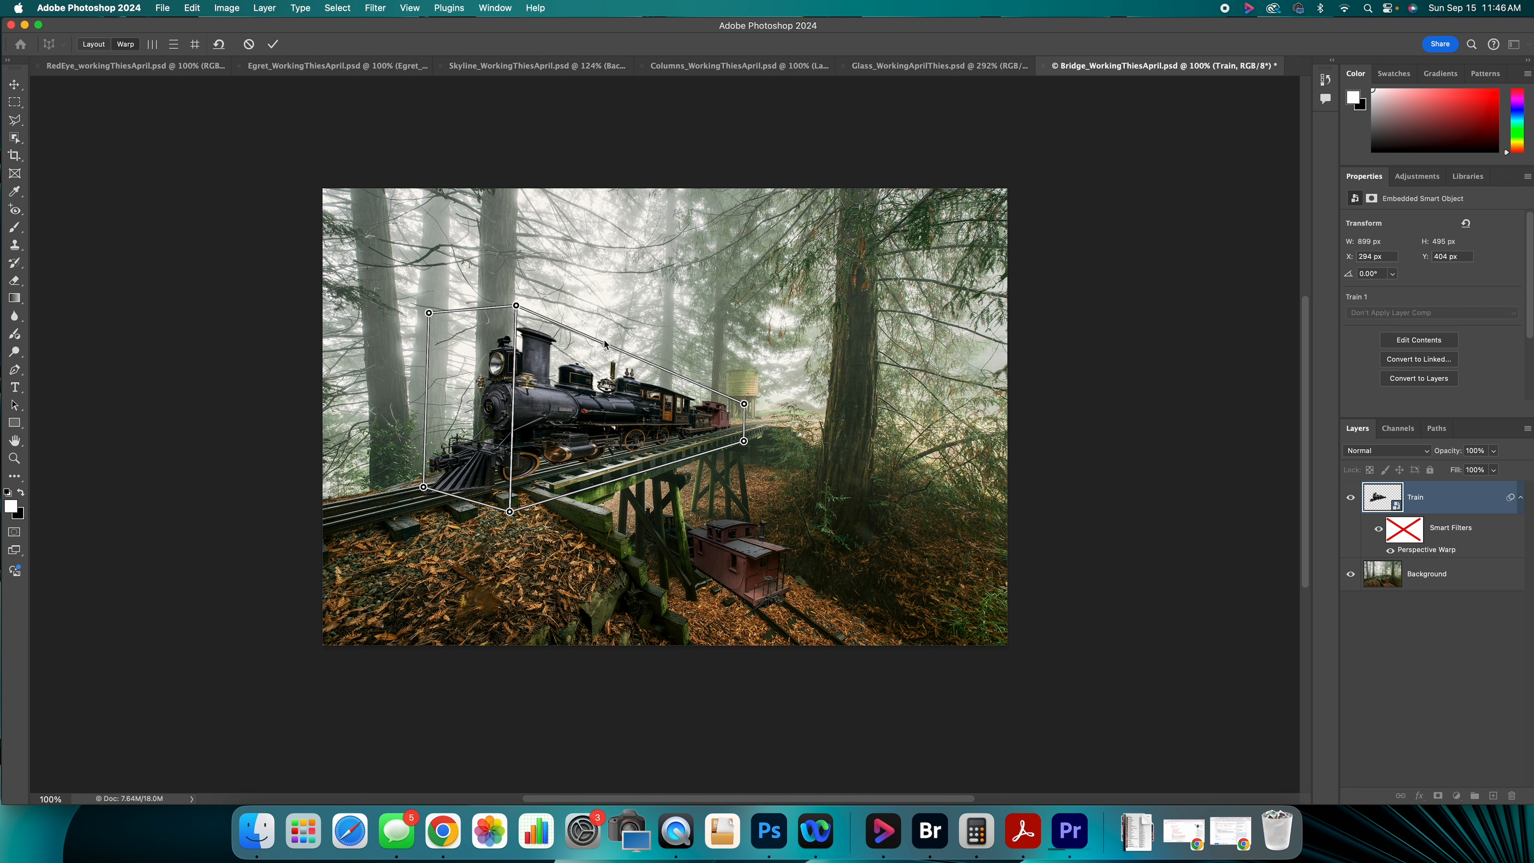
- Lower the front plane's two upper pins and shift them slightly toward the train's rear, then commit the Perspective Warp
left_click_drag(518, 309, 444, 345)
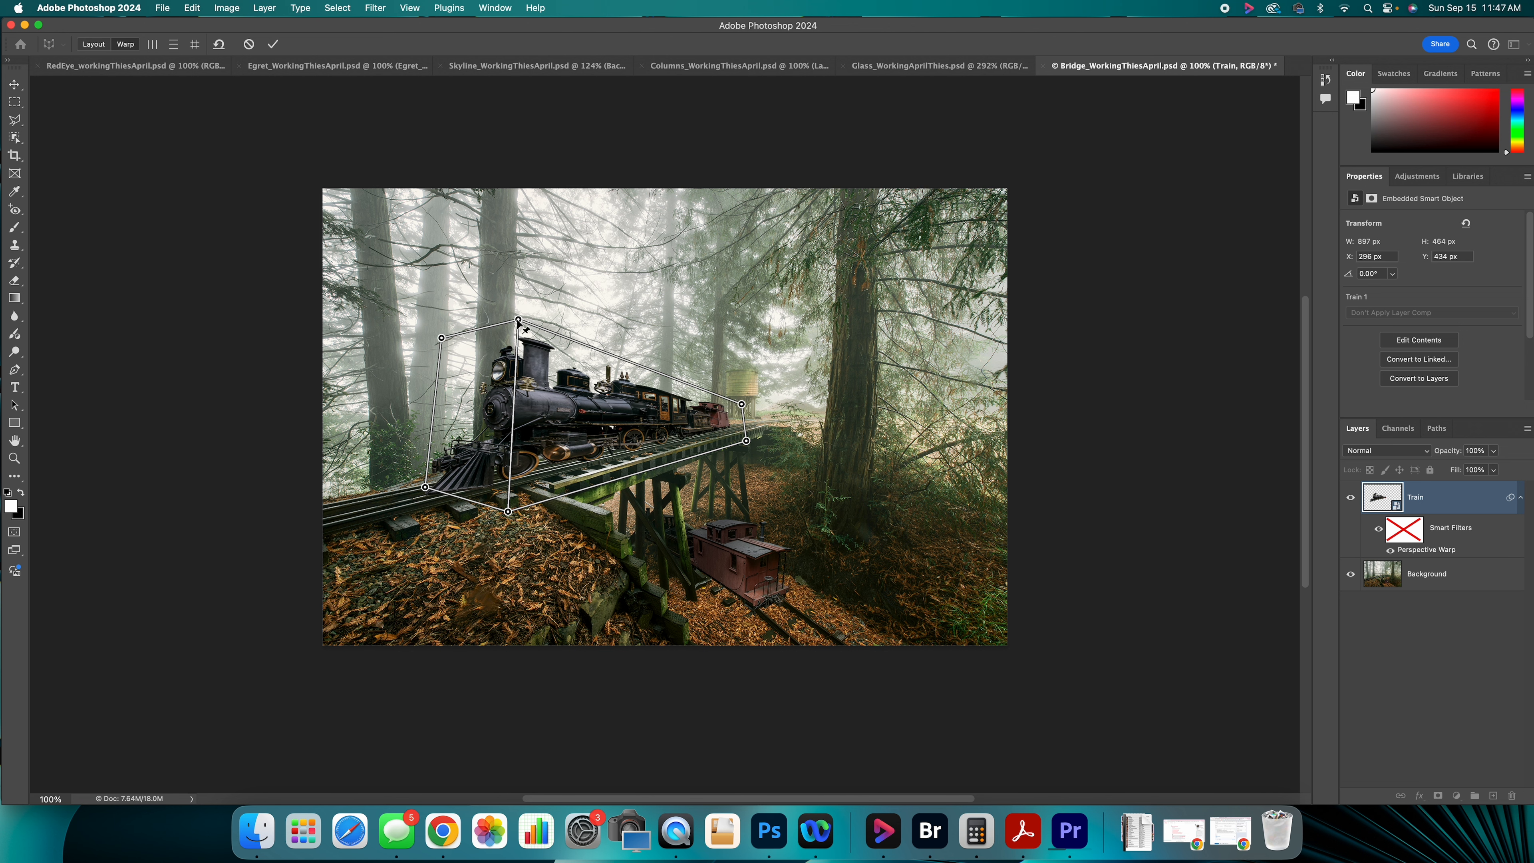
left_click_drag(518, 321, 523, 326)
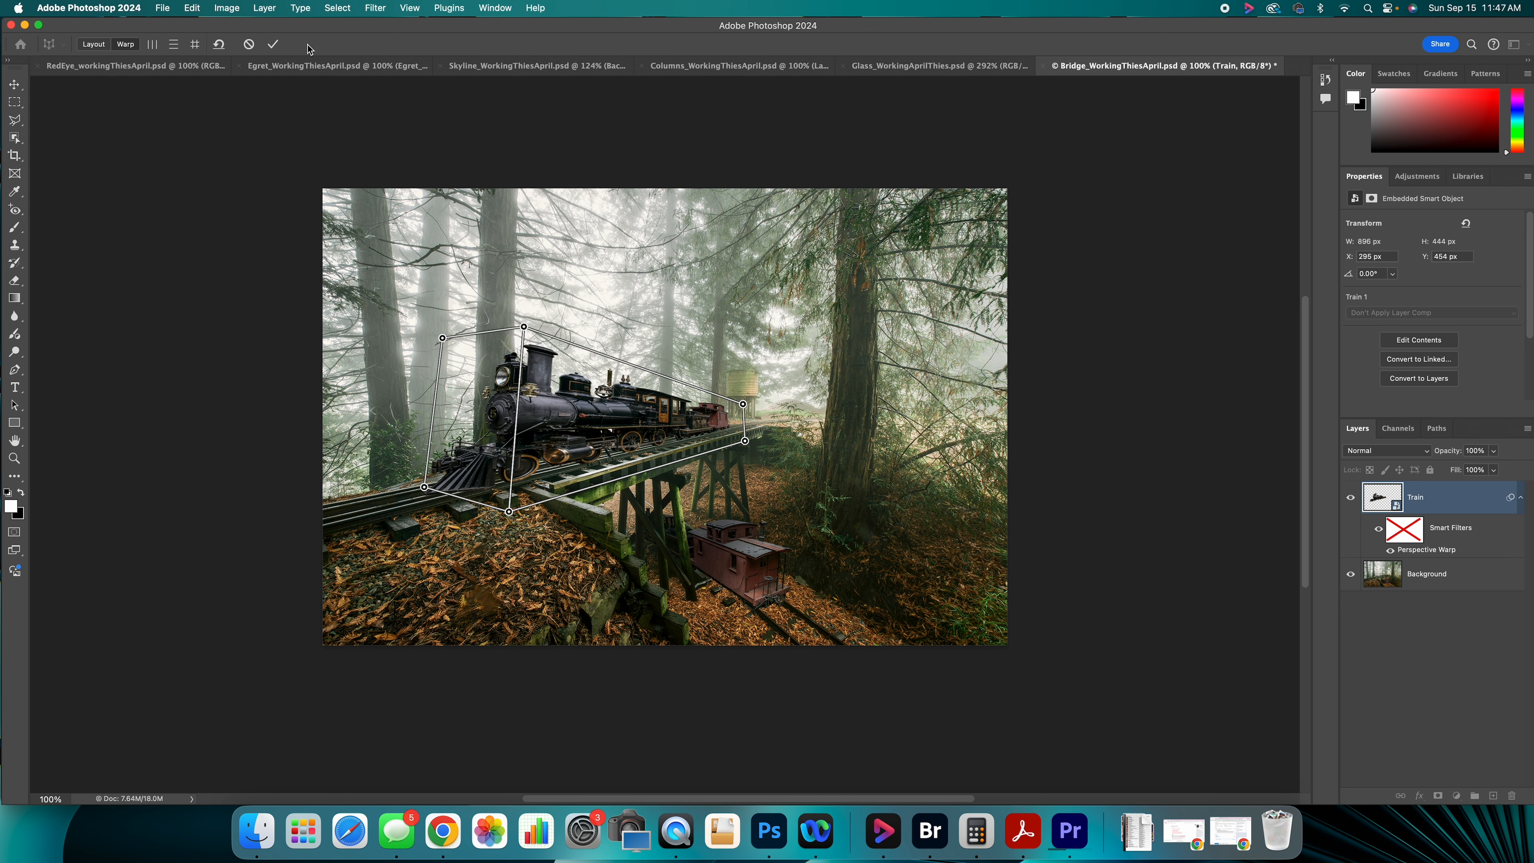
left_click(274, 45)
left_click(546, 268)
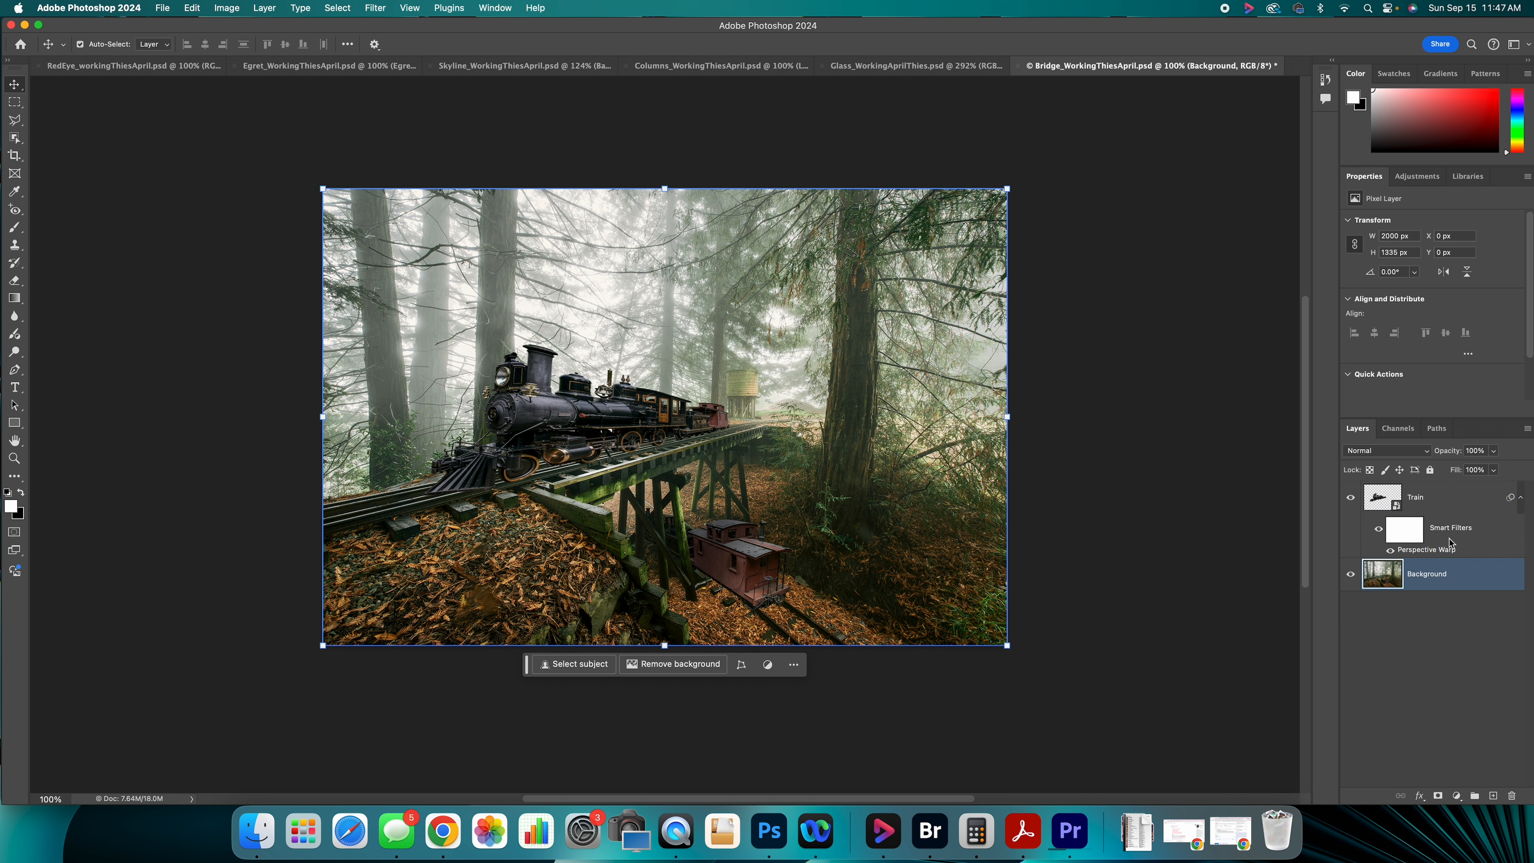
- Reopen the Perspective Warp smart filter on the Train layer for editing
left_click(1428, 551)
double_click(1428, 550)
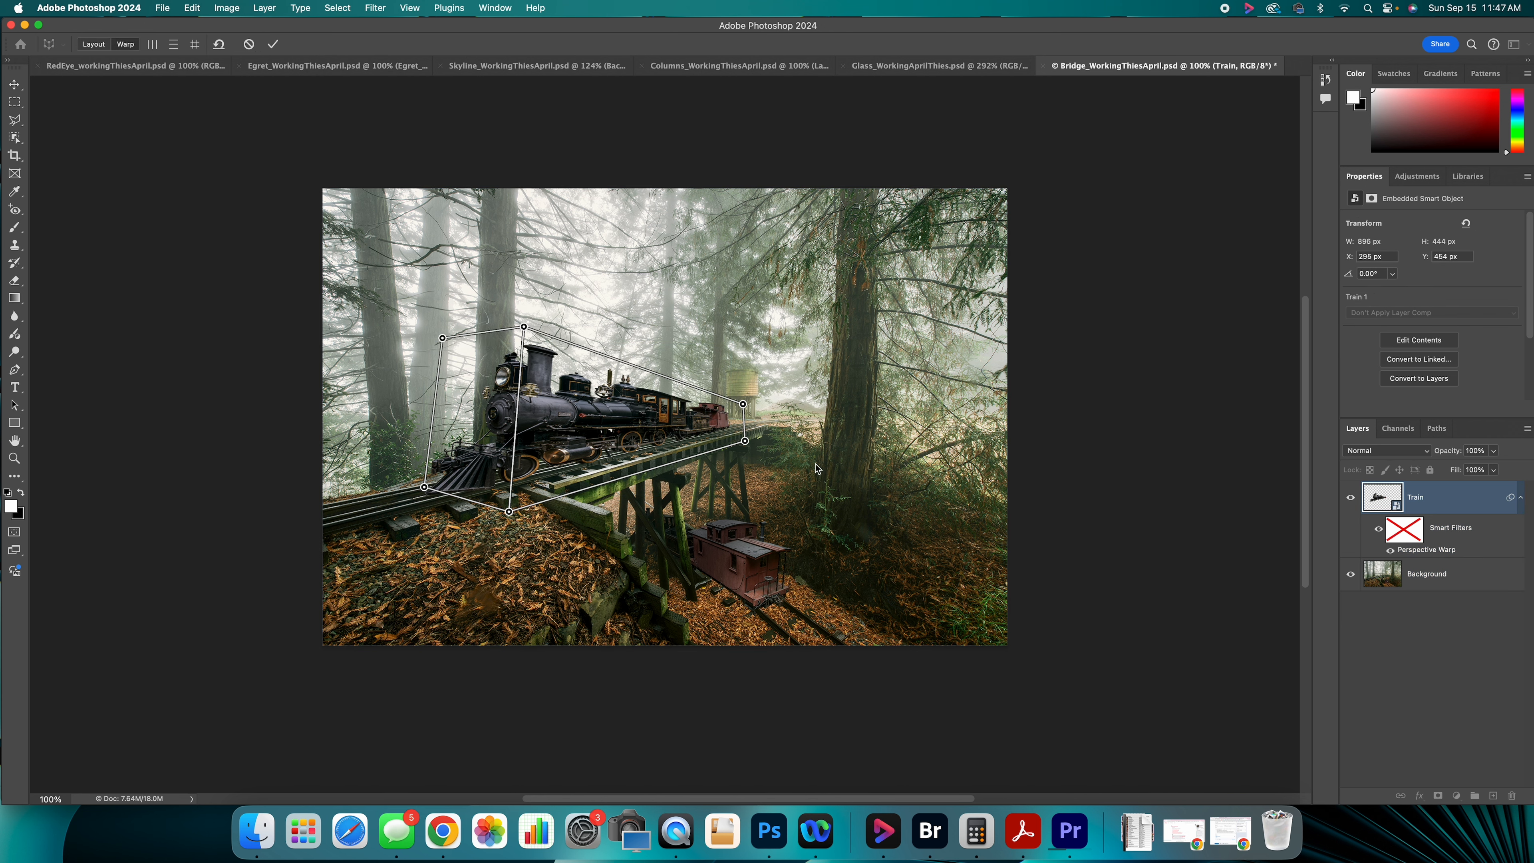